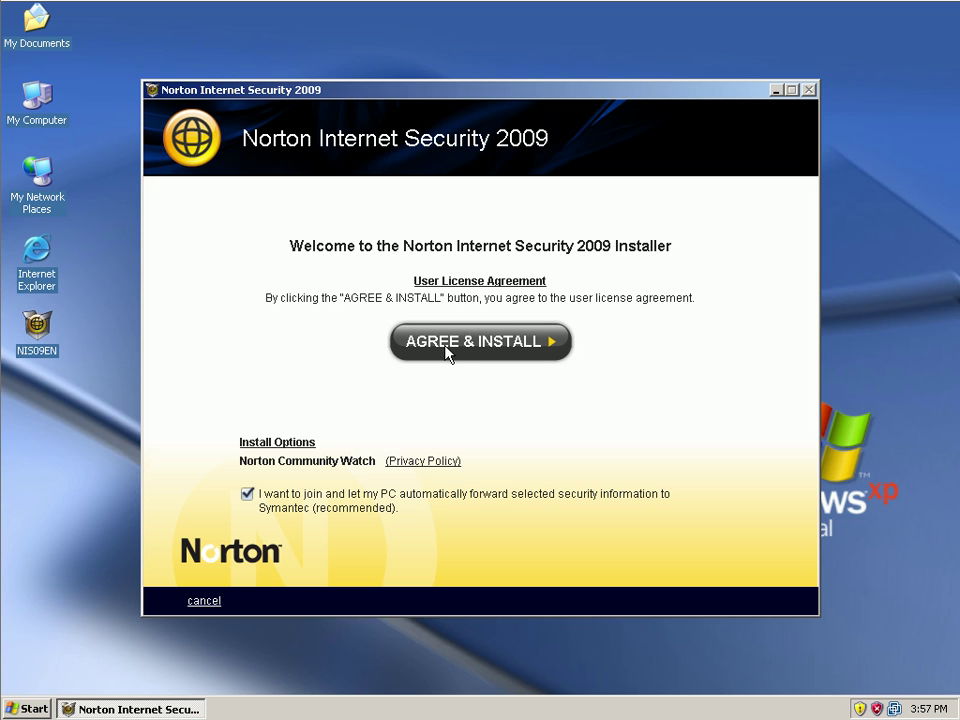
Accept the license agreement to install Norton Internet Security 2009, and postpone the Automatic Updates restart.
click(503, 357)
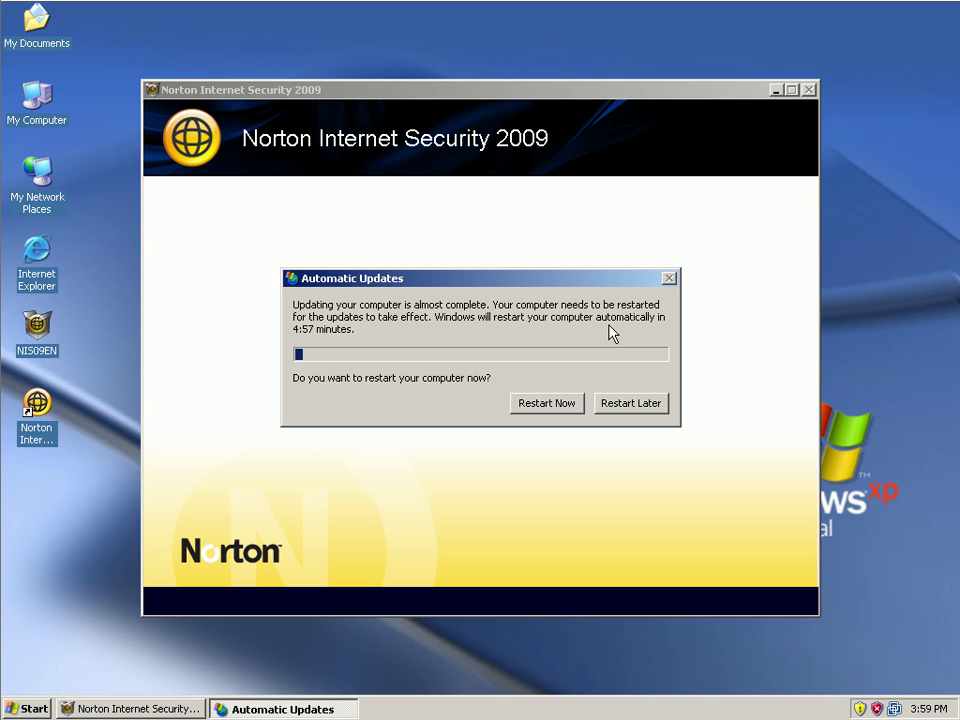
click(625, 410)
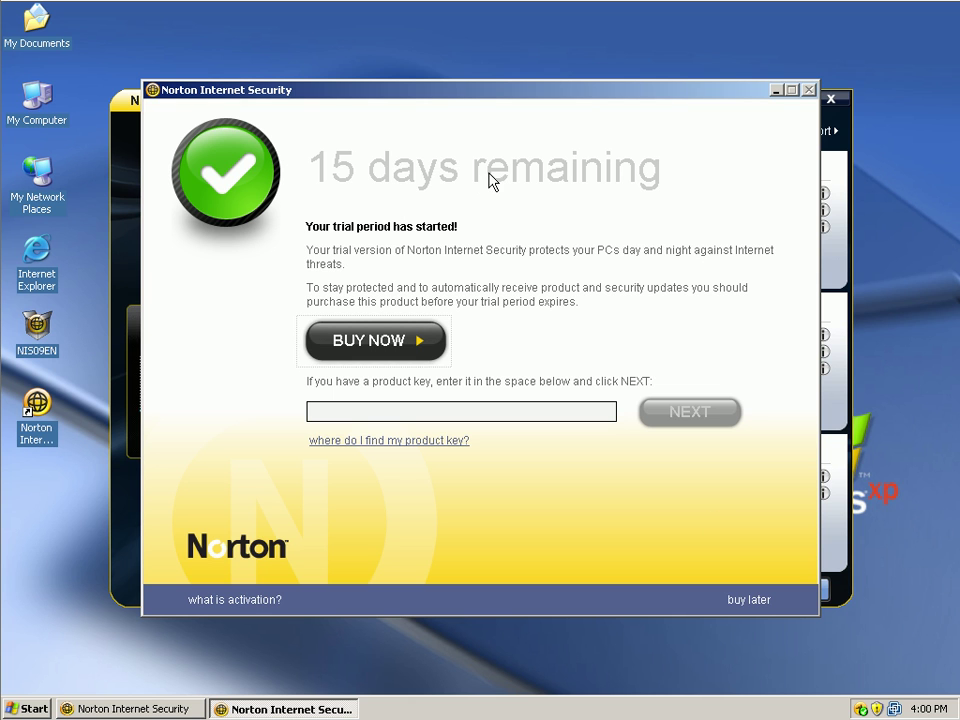
Choose to buy the Norton subscription later and minimize the activation window.
click(744, 604)
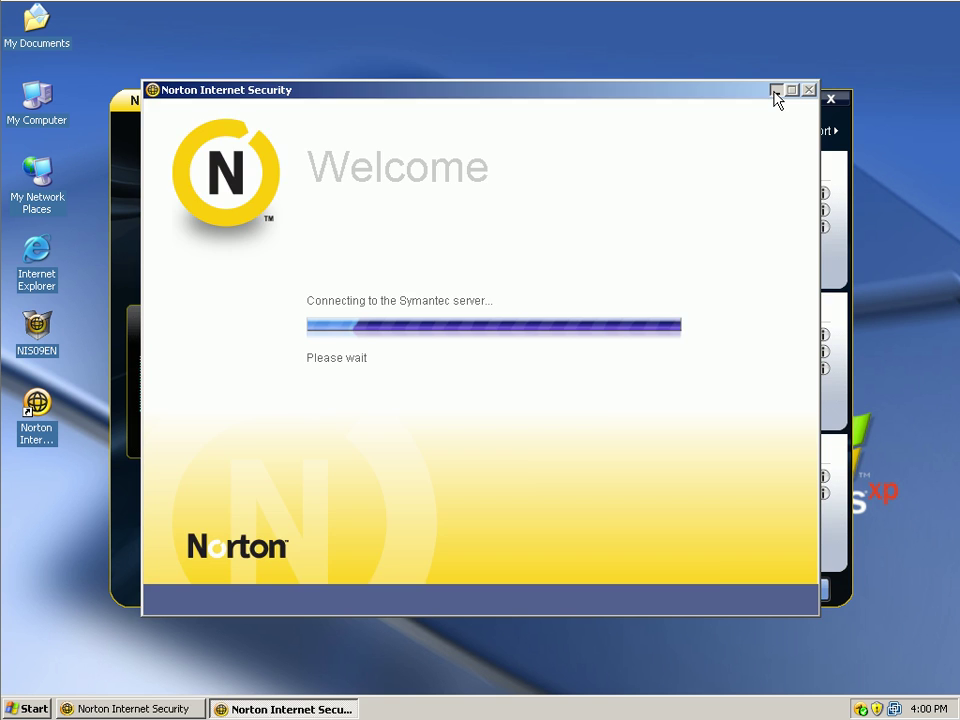
click(776, 91)
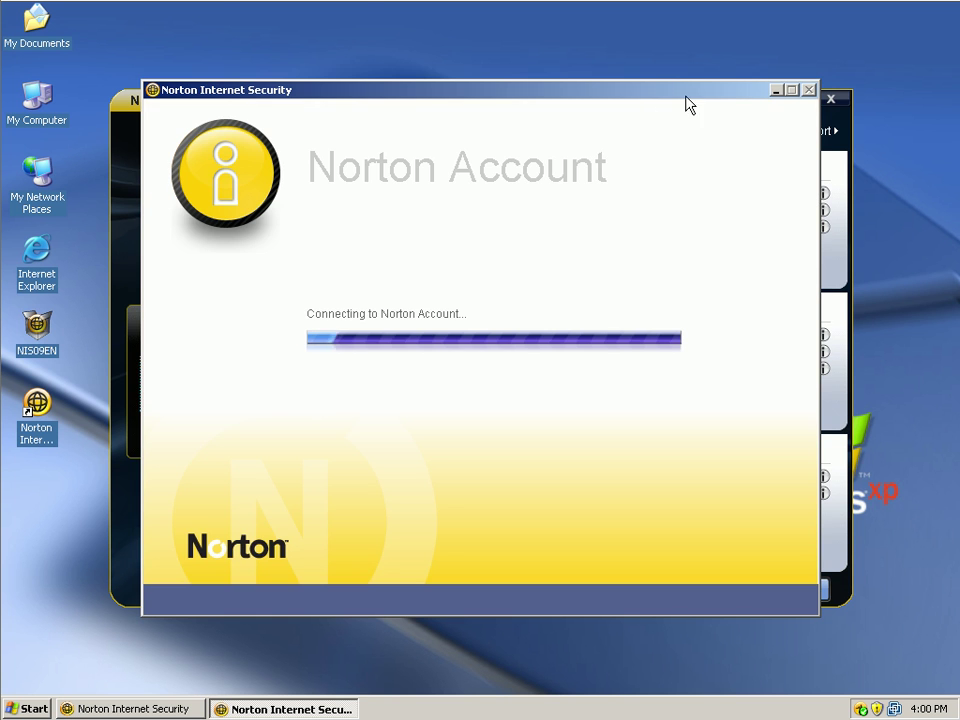
click(778, 90)
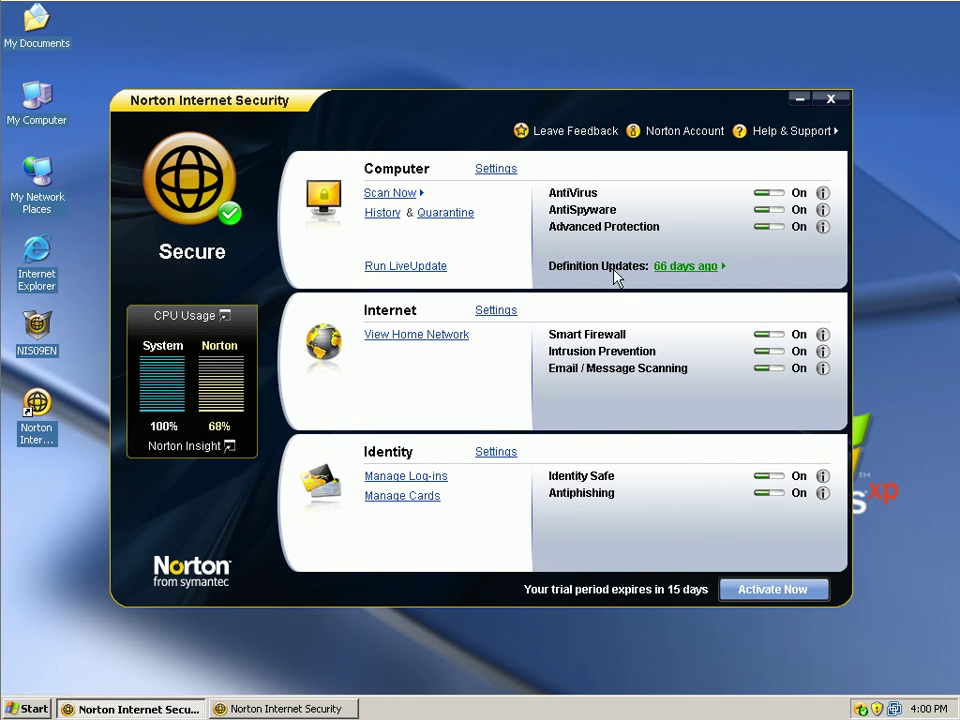
Update the Norton definitions with LiveUpdate and close its window once all updates are processed.
click(386, 268)
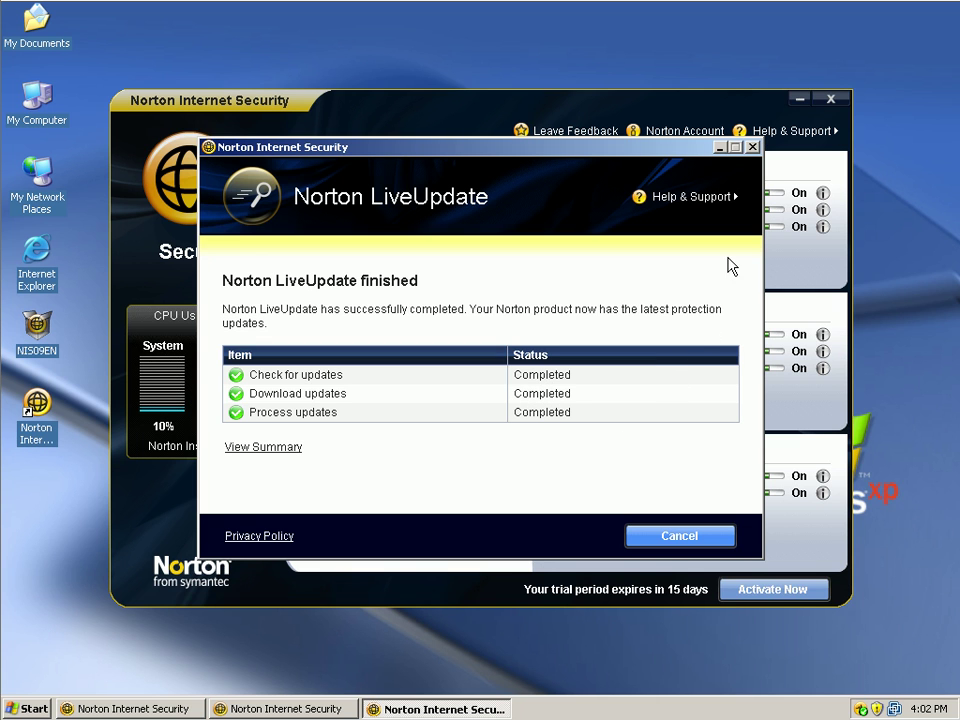
click(753, 147)
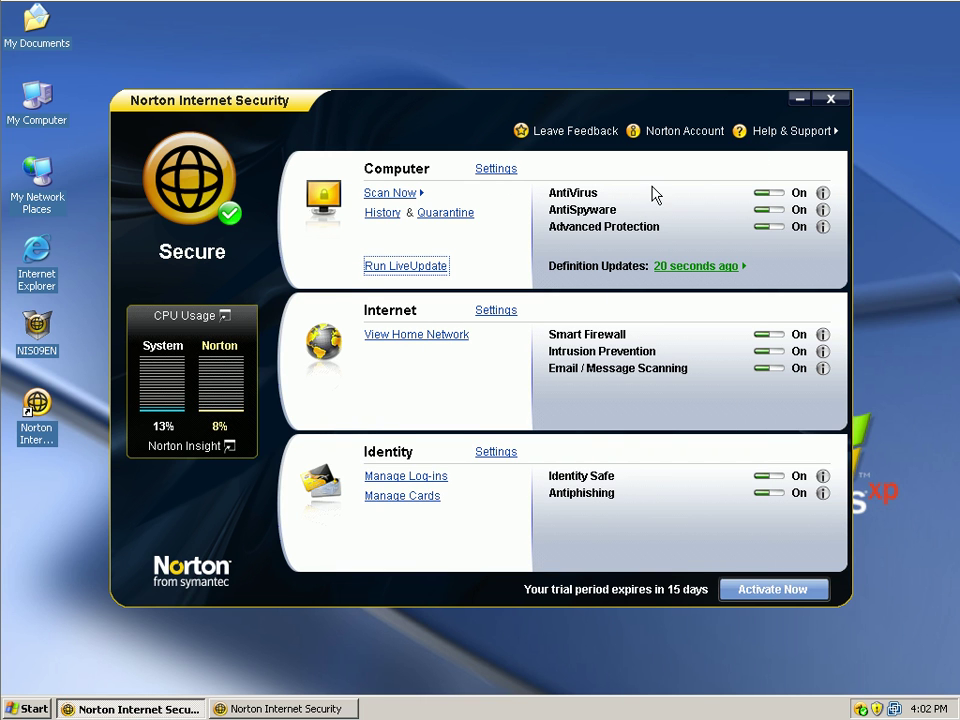
Review the Computer Settings through to the Updates section, cancel out of them, and close the main Norton window.
click(495, 170)
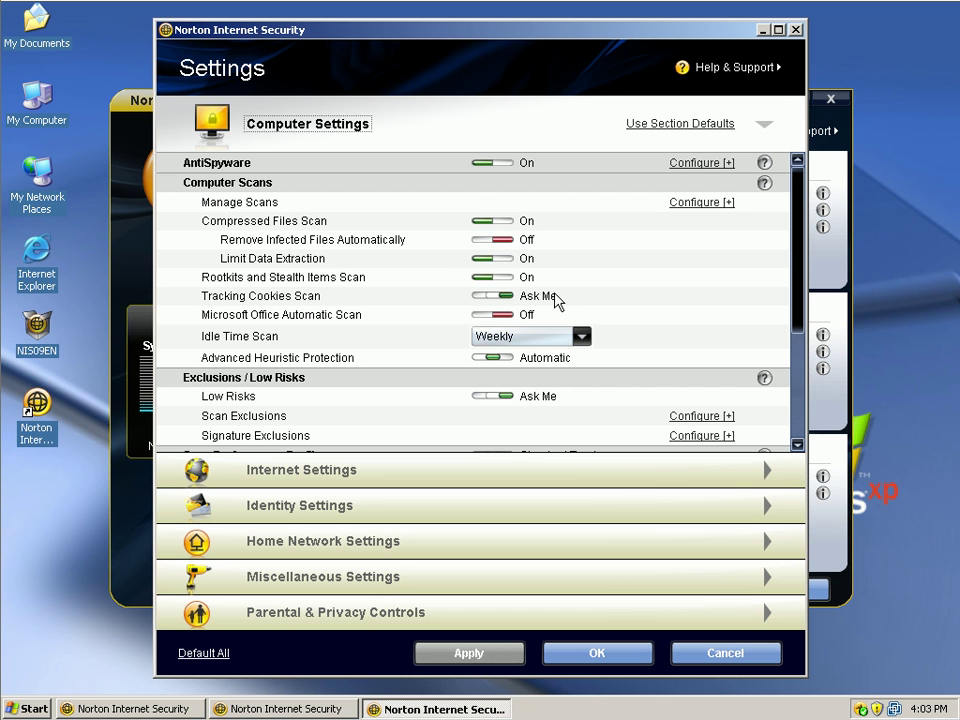
drag(796, 262, 797, 302)
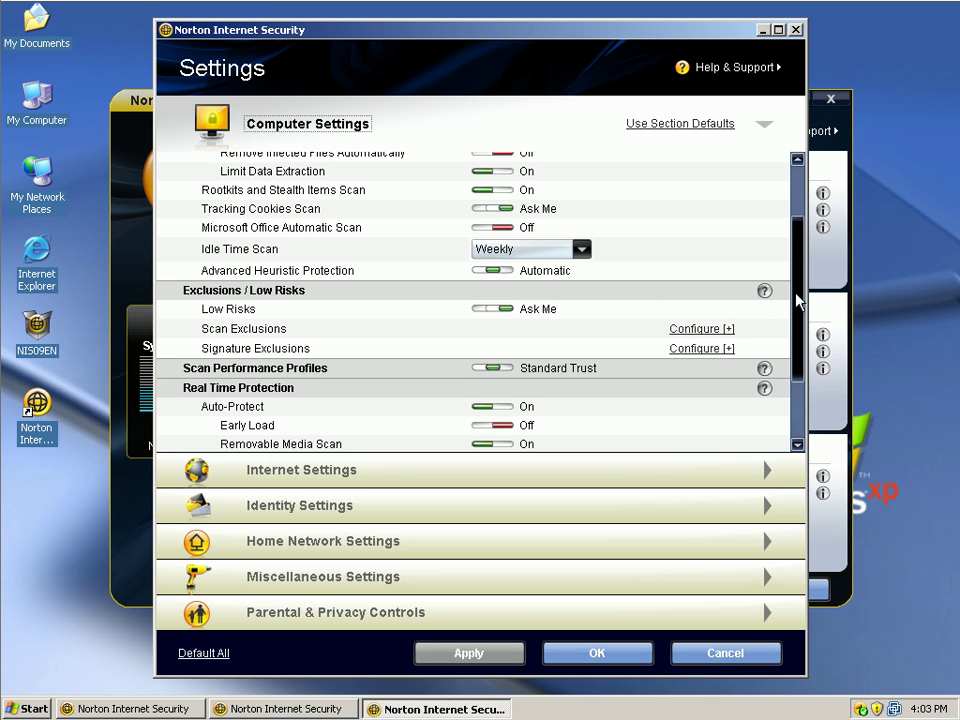
drag(797, 296, 838, 380)
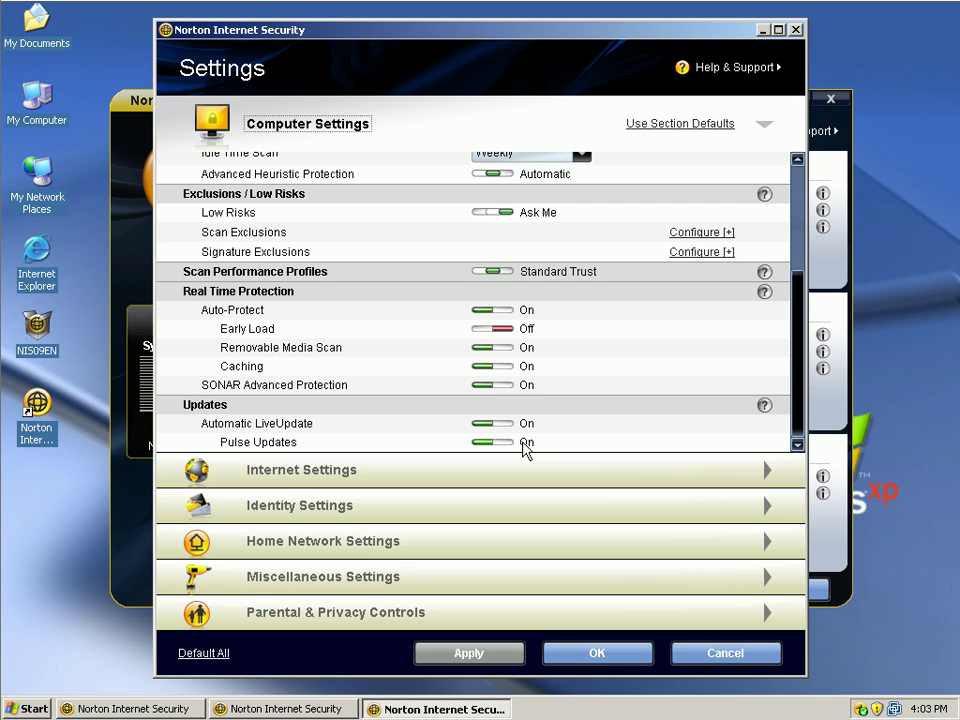
click(742, 653)
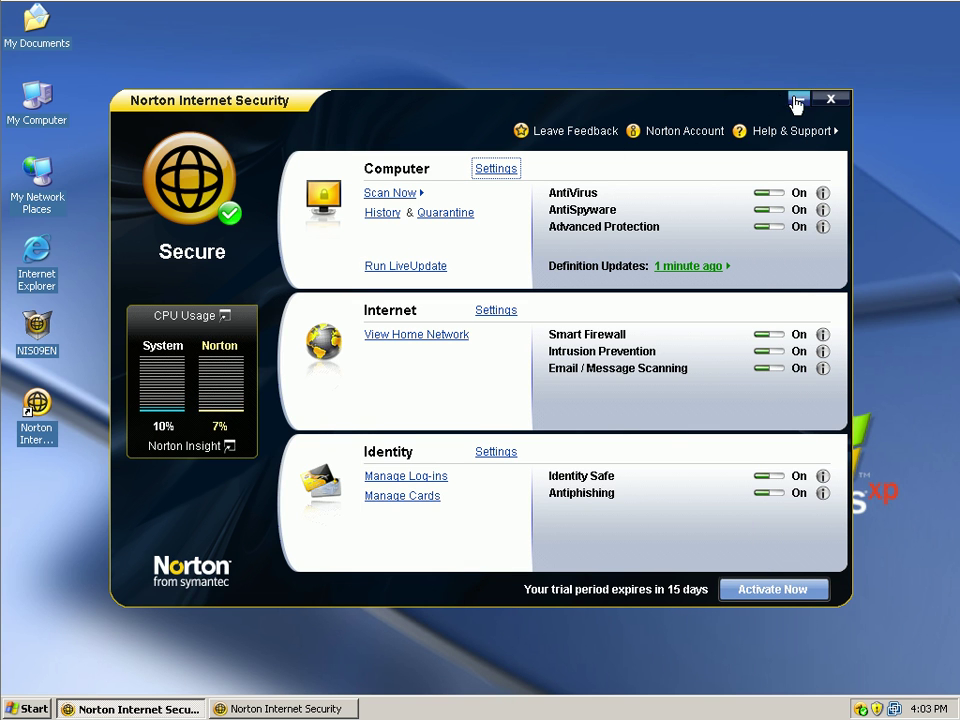
click(832, 99)
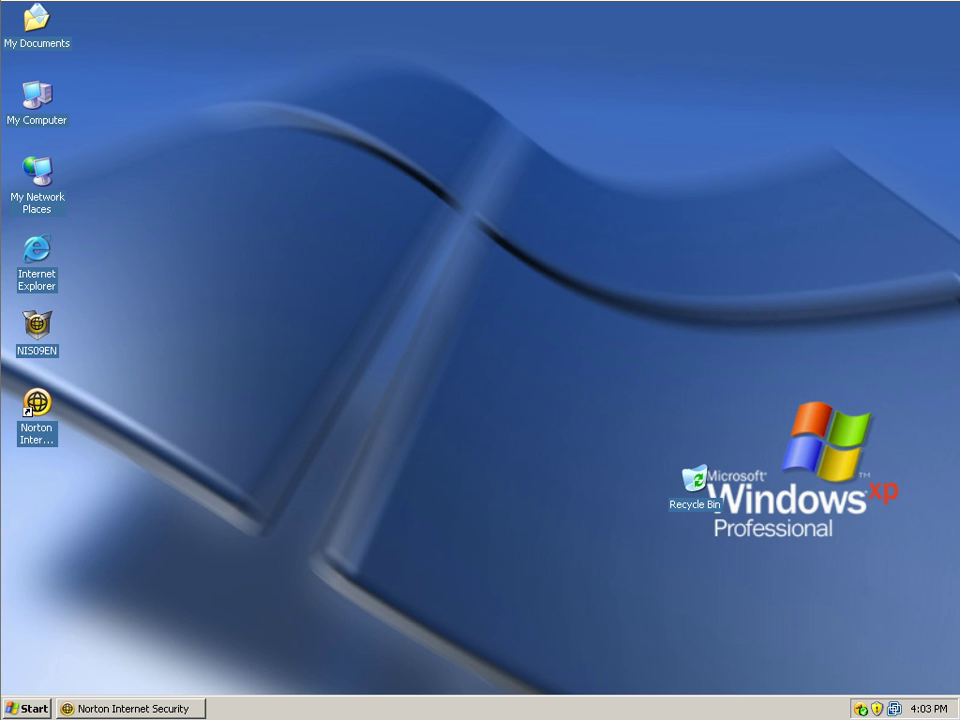
right_click(44, 247)
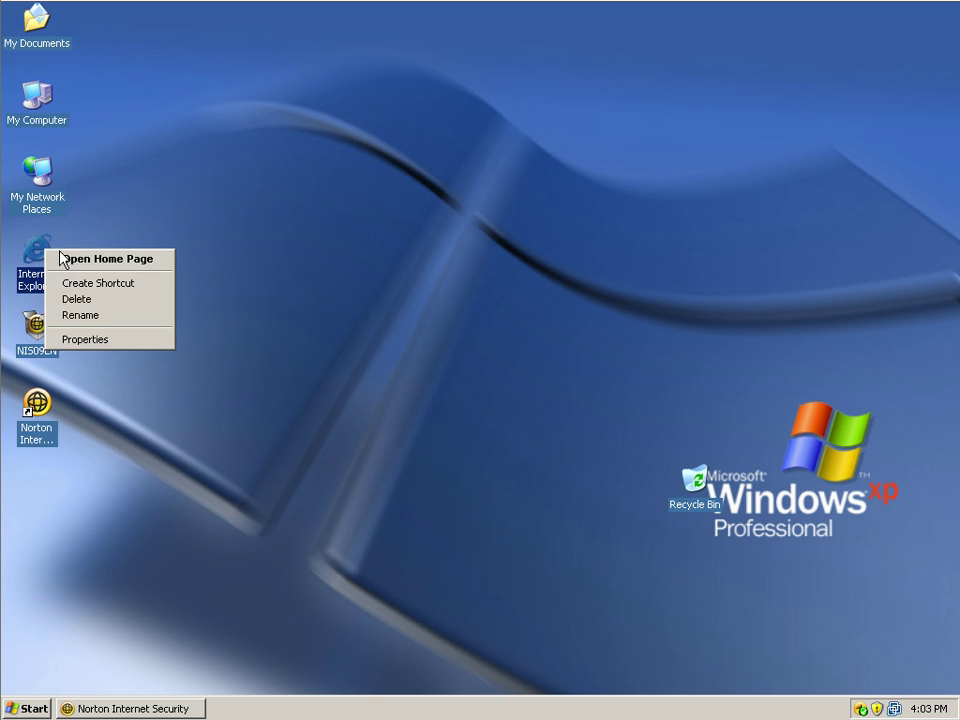
click(62, 254)
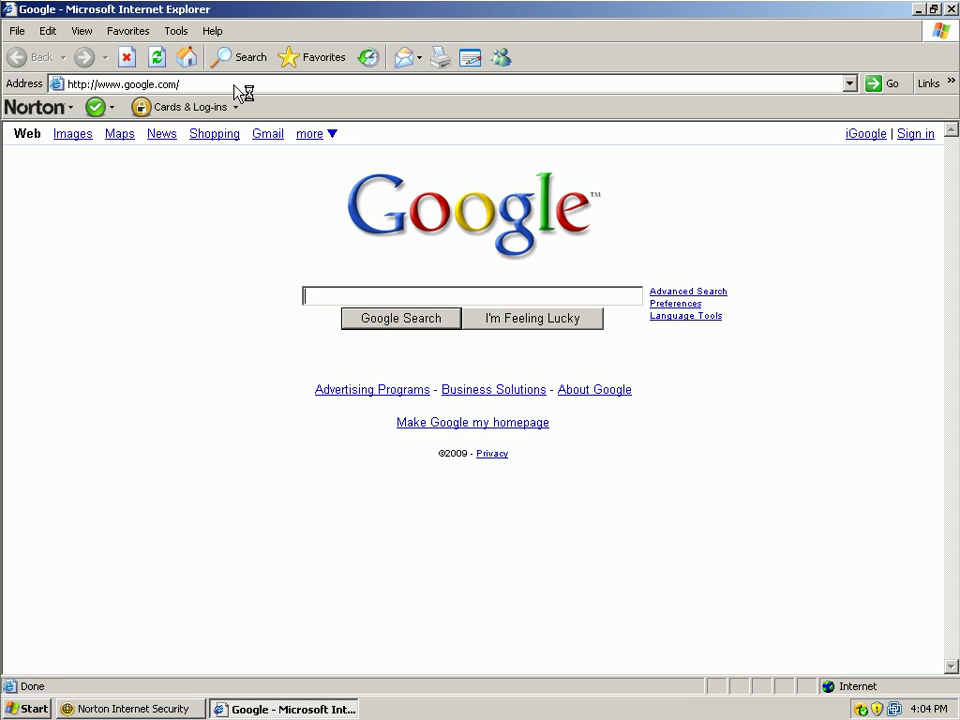
click(233, 84)
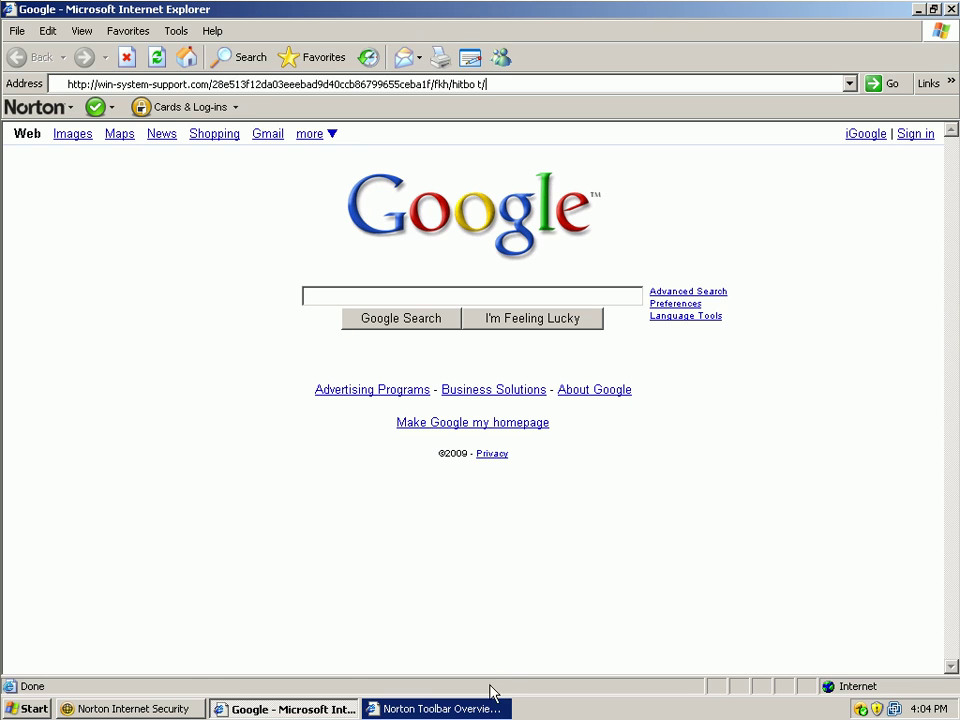
key(Return)
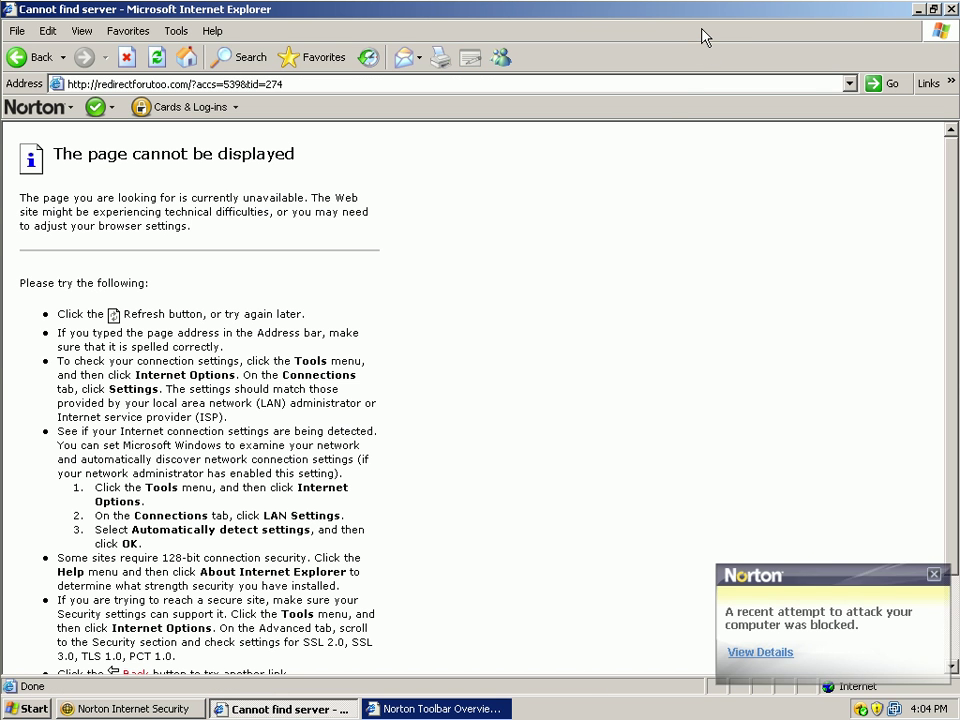
Inspect the details of Norton's blocked-attack alert, and close the alert and the Norton Toolbar overview page.
click(772, 652)
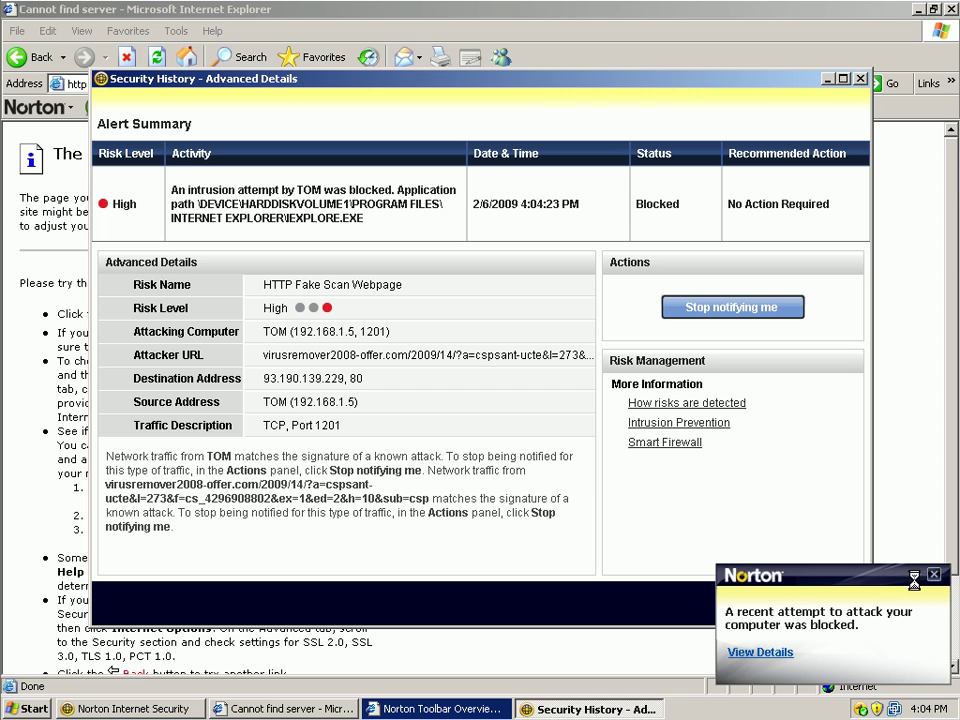
click(860, 78)
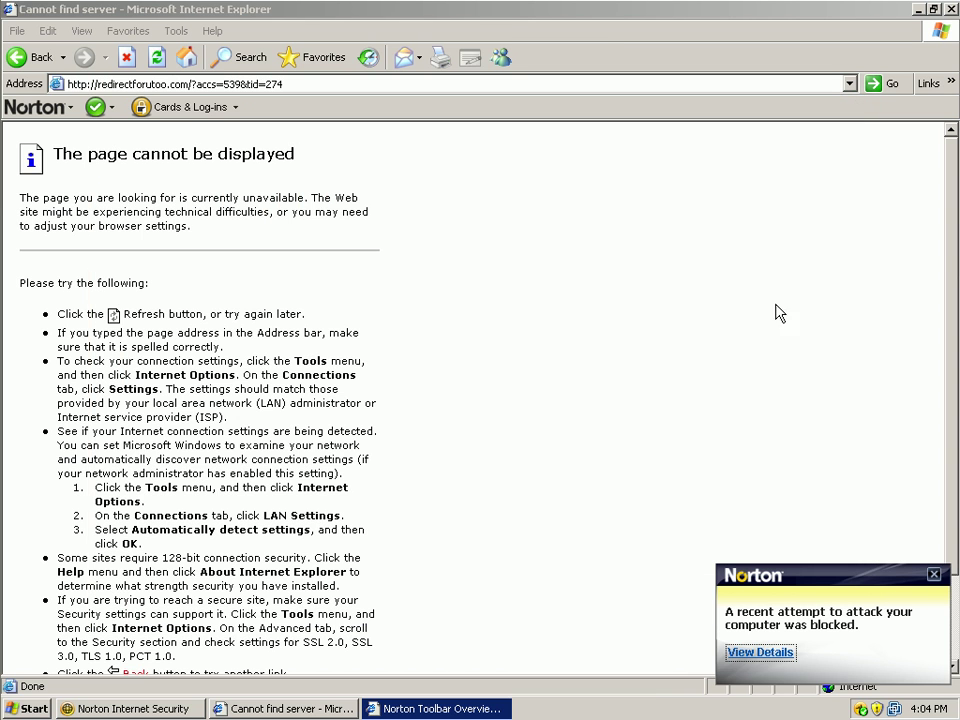
click(934, 575)
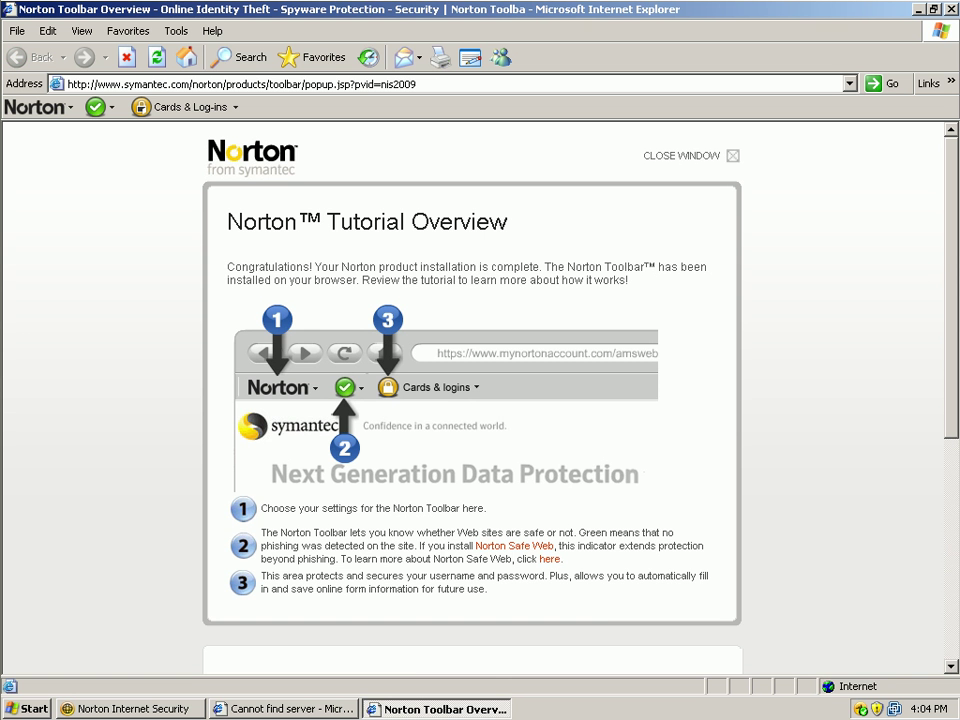
key(alt+F4)
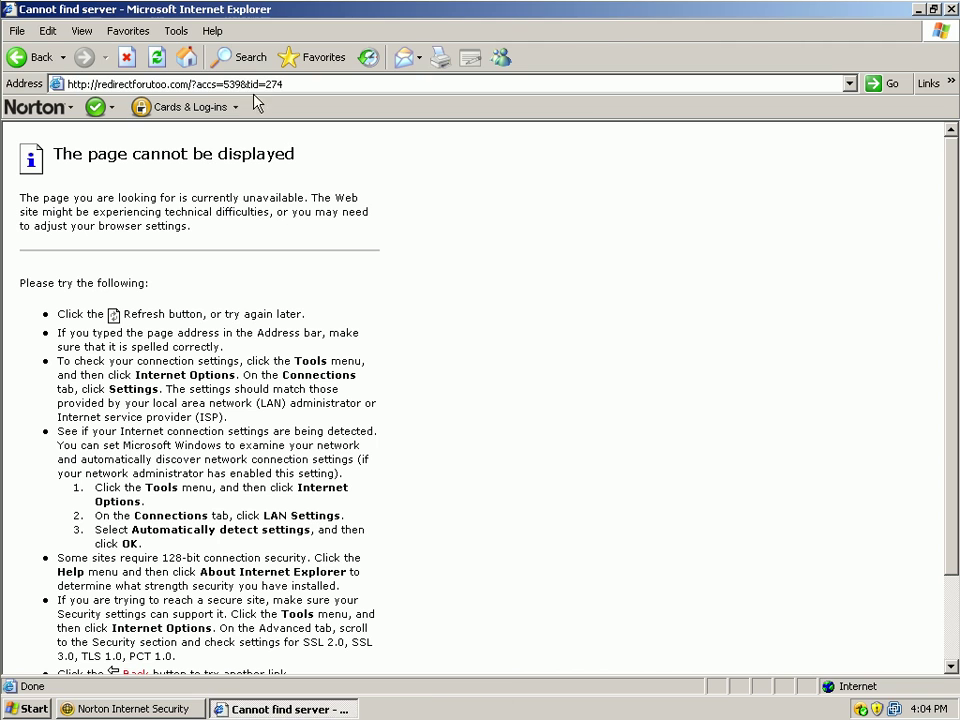
click(270, 86)
text(http://kormflek3.cn/ton6/1.exe)
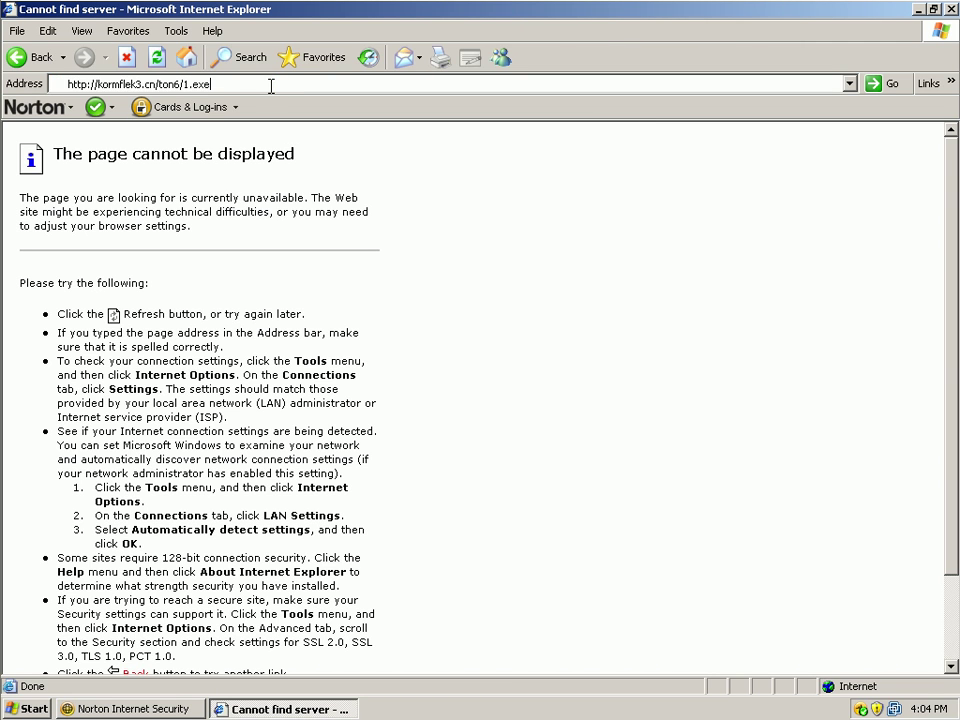
key(Return)
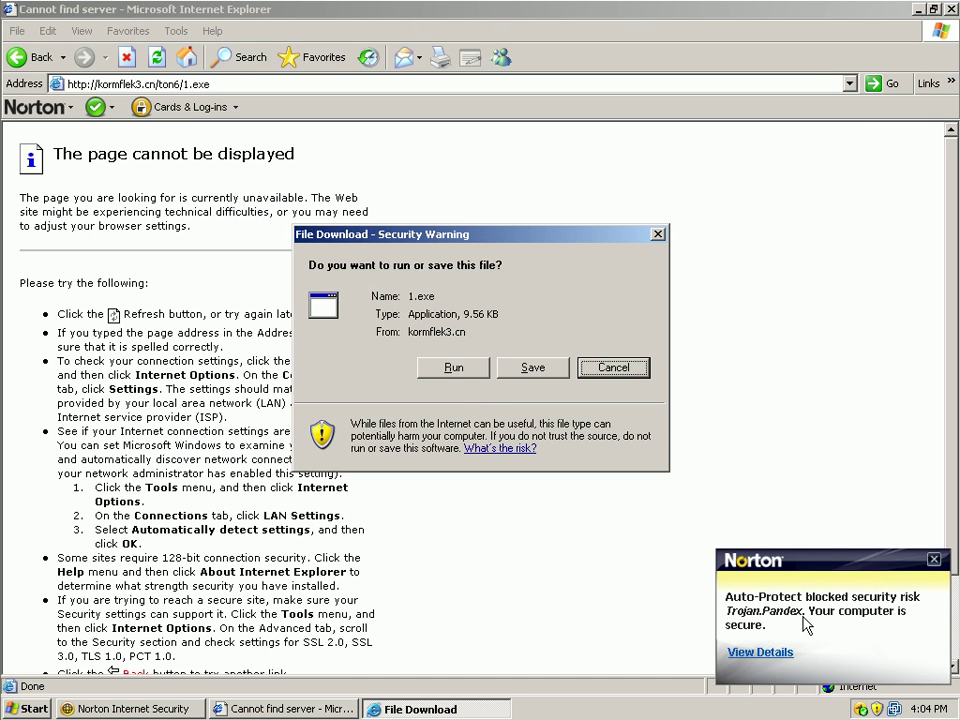
key(Escape)
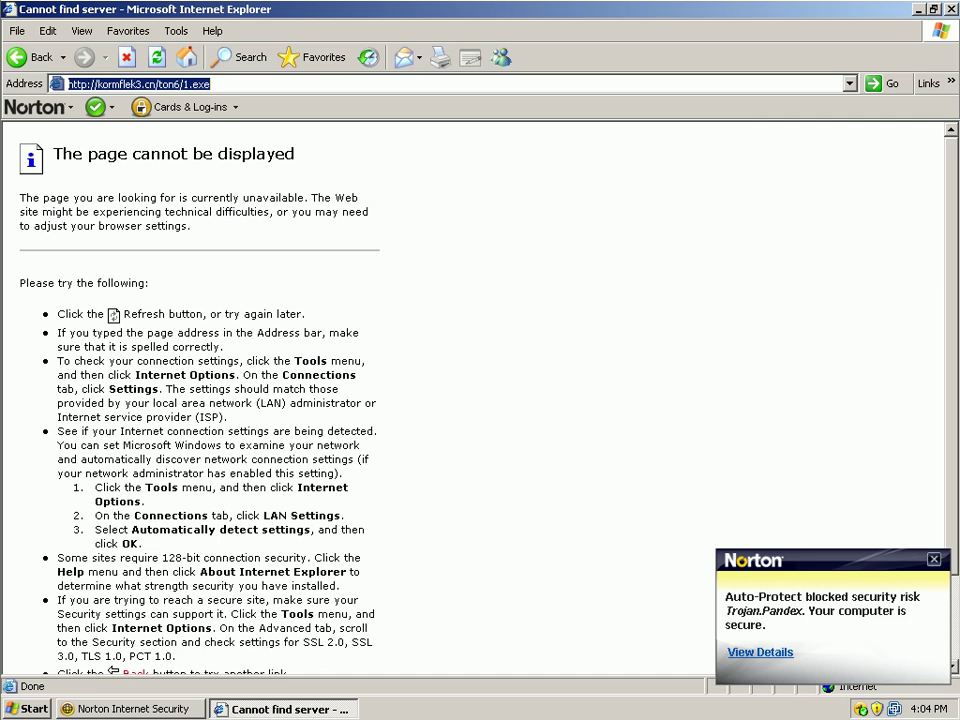
click(933, 566)
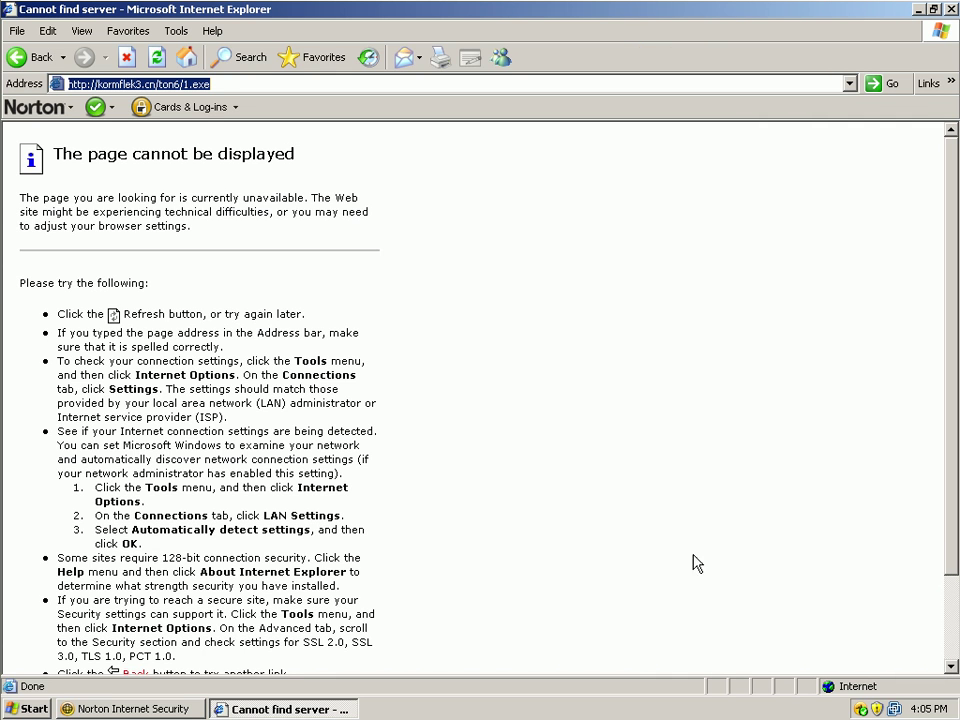
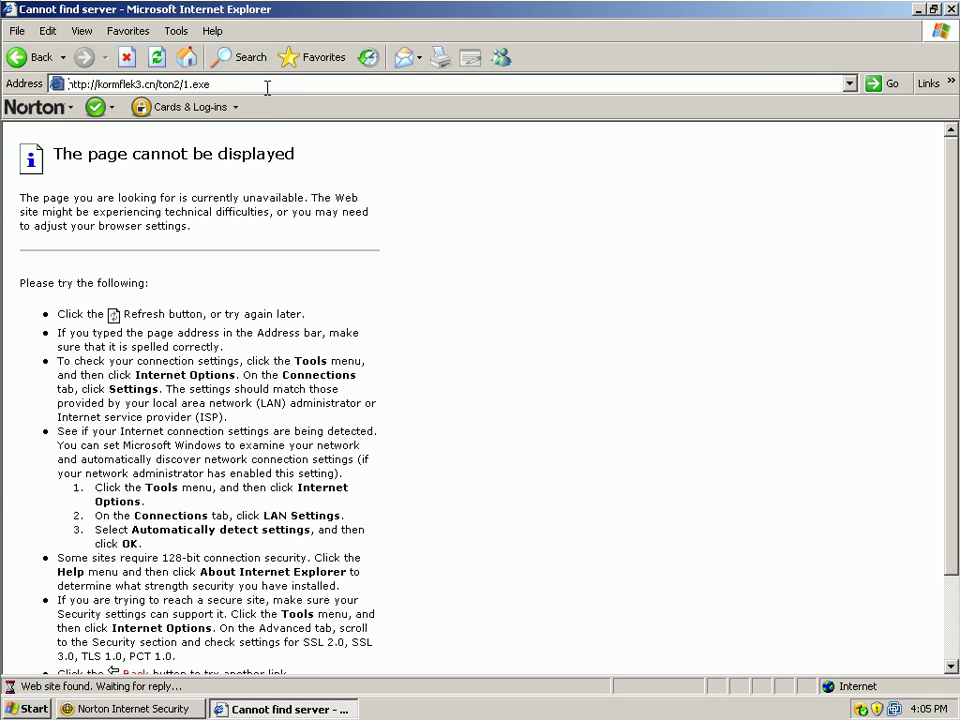
click(455, 368)
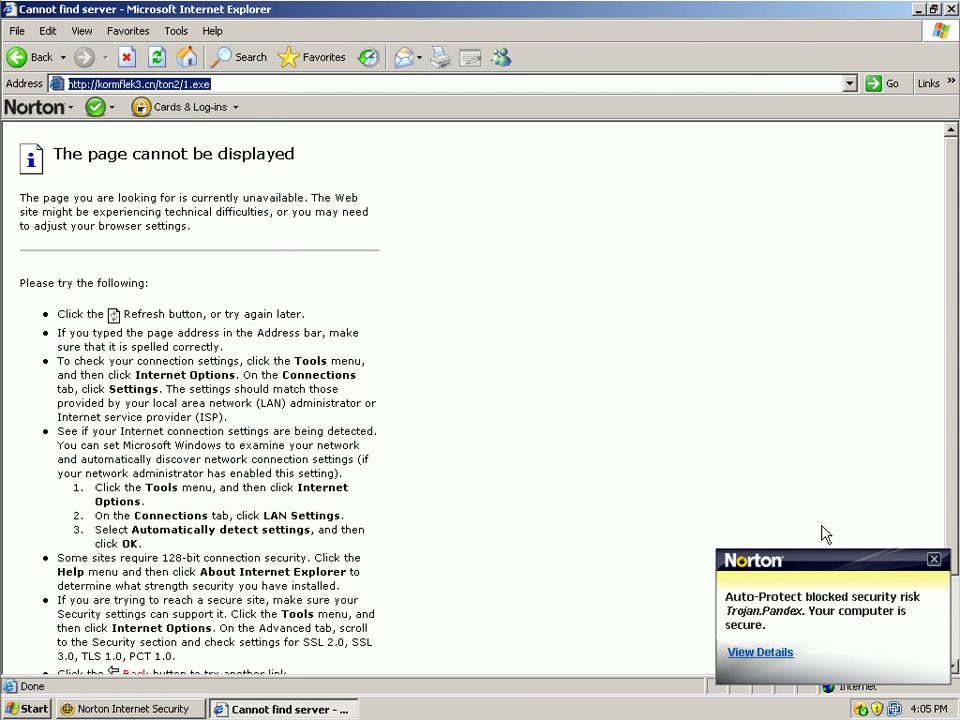
click(933, 559)
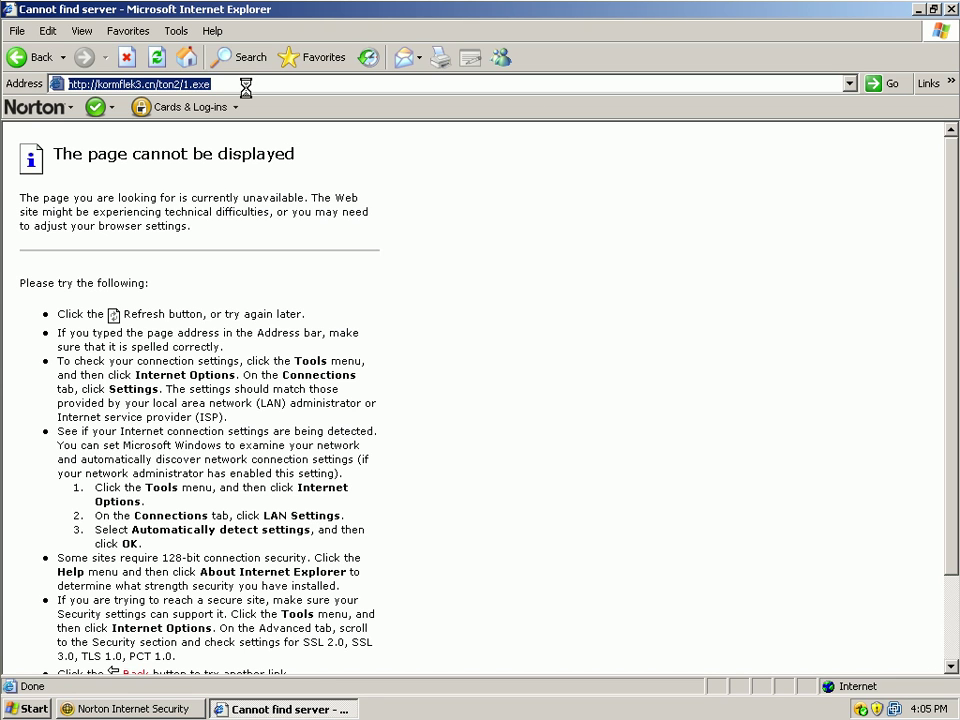
text(http://metago.cn/541986/load.exe)
key(Return)
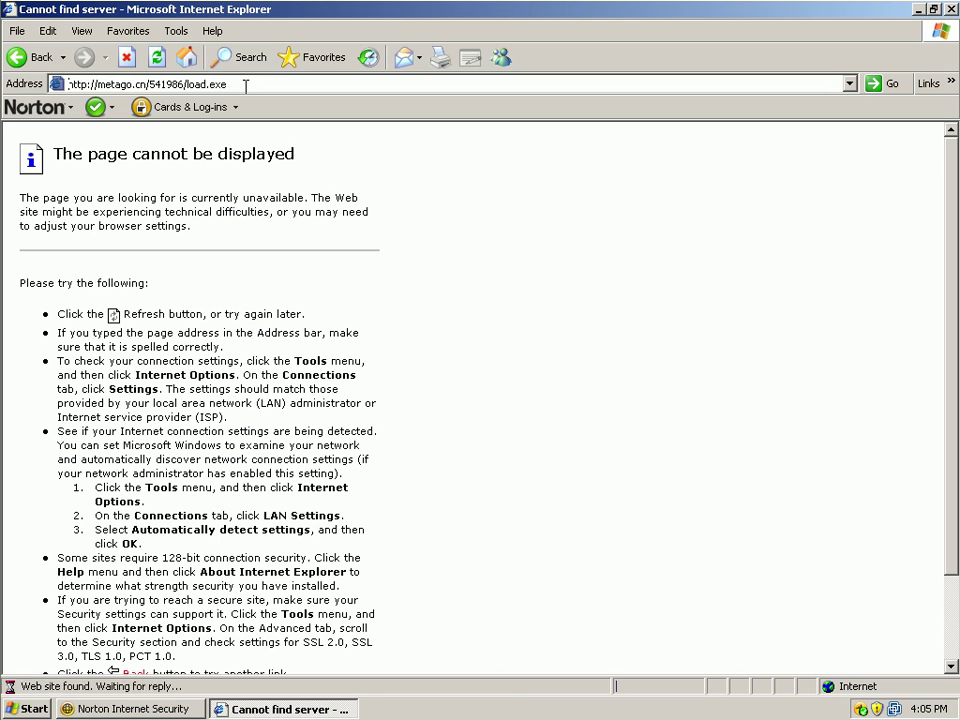
click(445, 367)
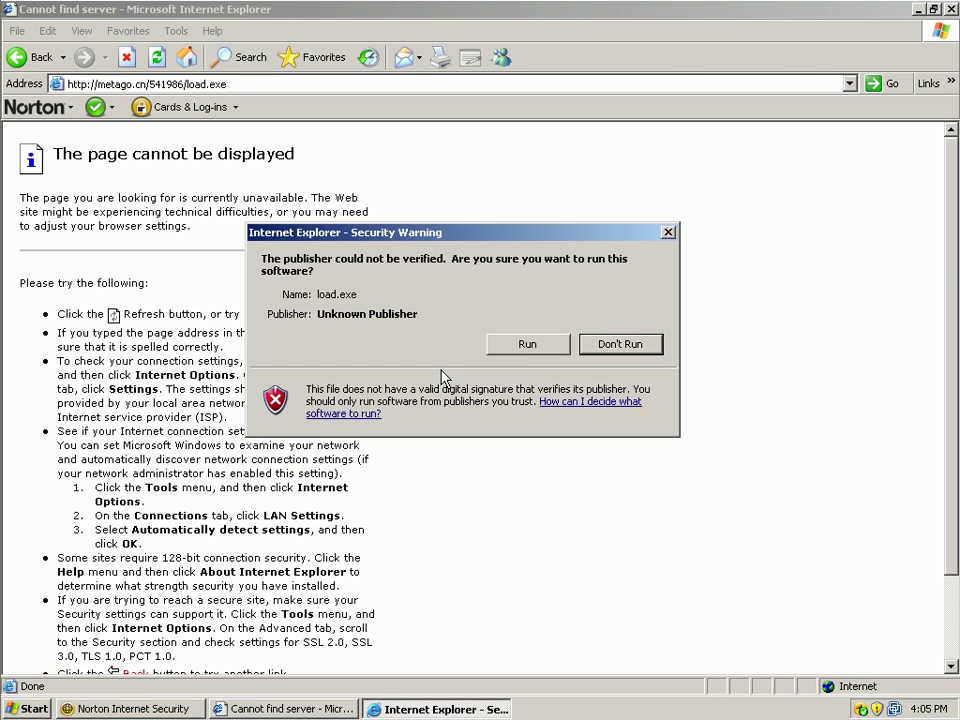
click(525, 344)
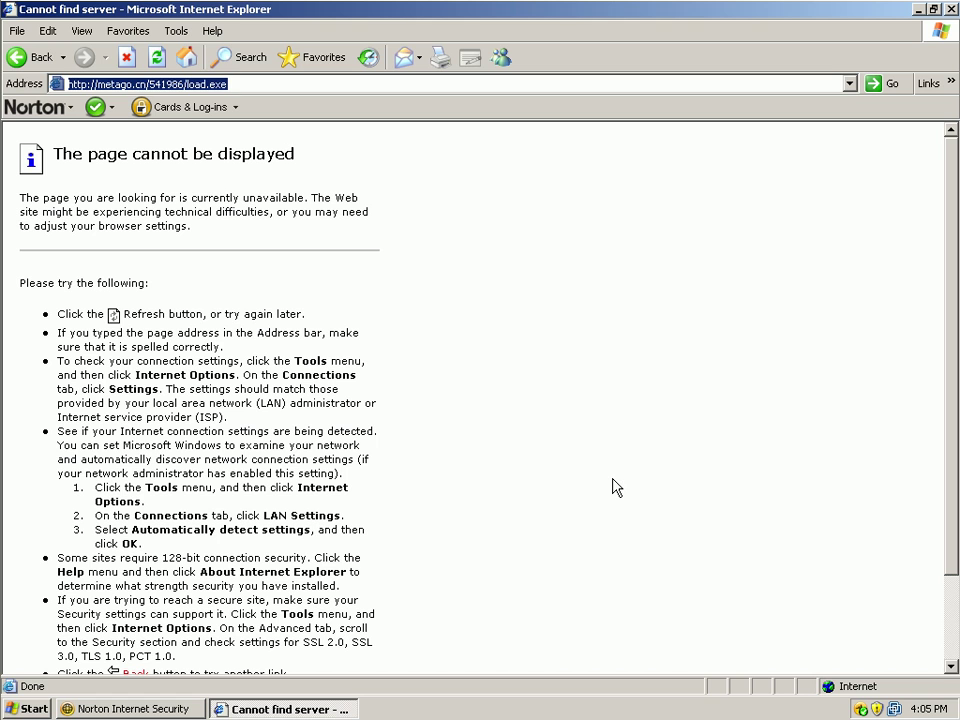
Open Windows Task Manager on the running processes and dismiss the Norton alert.
right_click(541, 705)
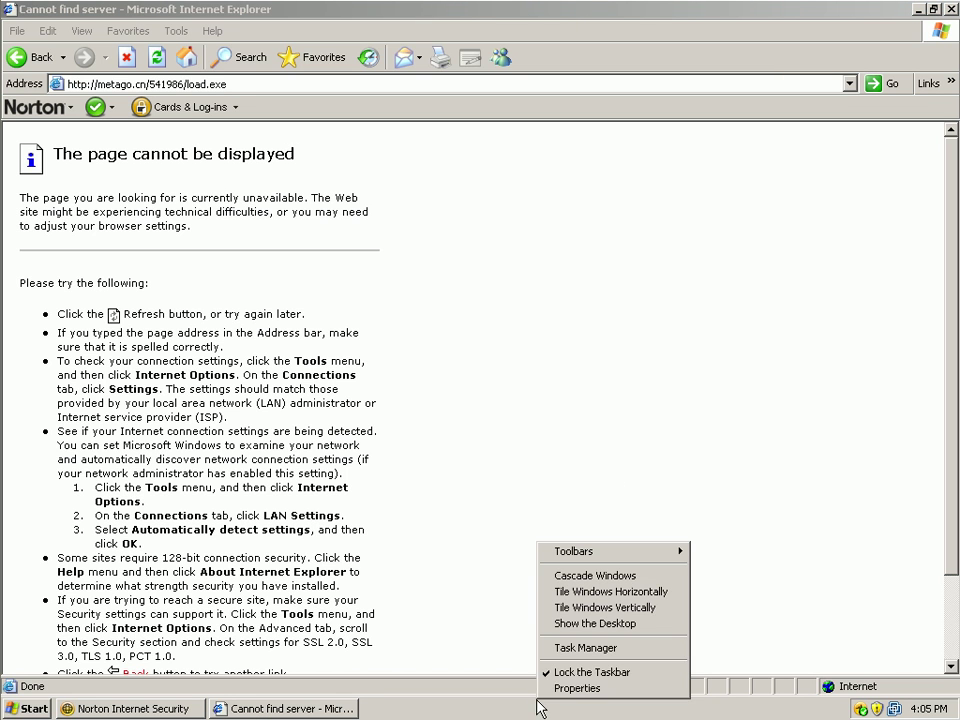
click(548, 668)
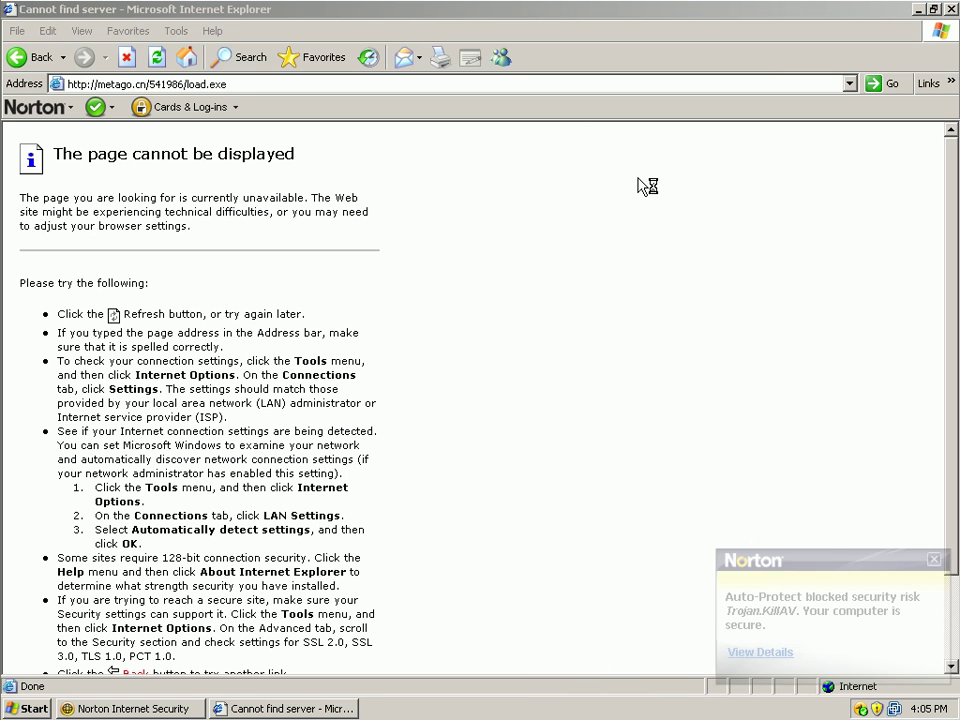
key(ctrl+shift+Escape)
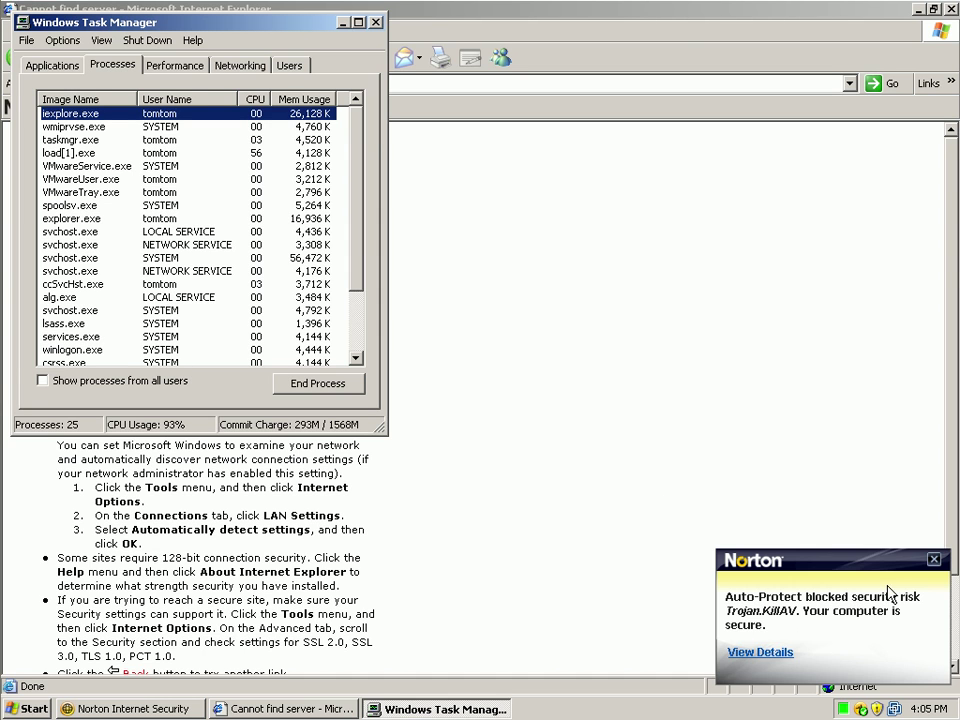
click(936, 562)
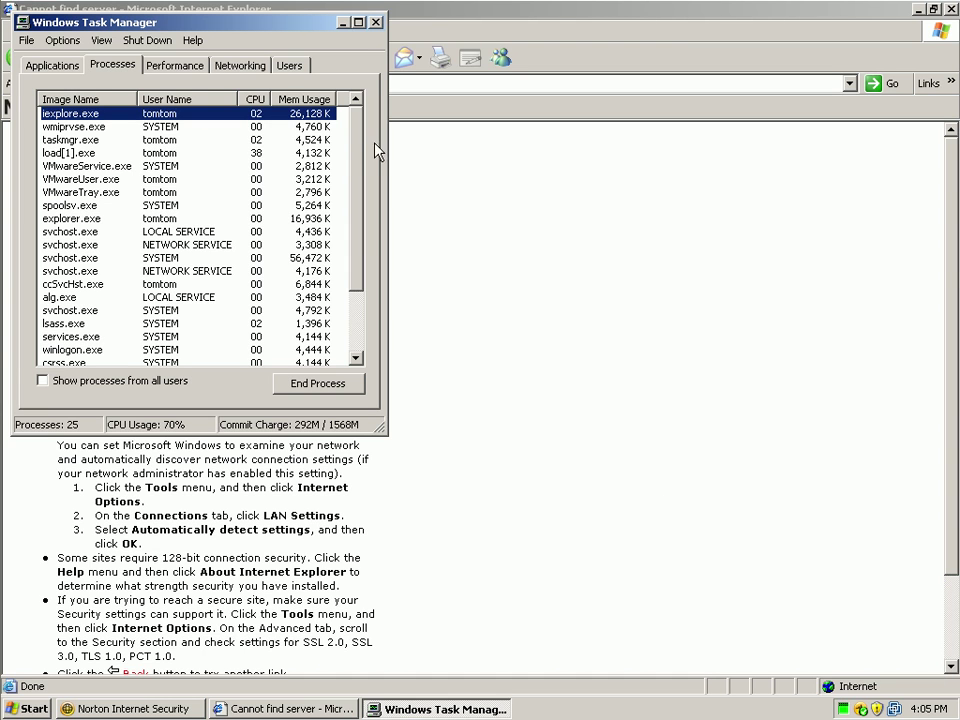
End the load[1].exe process in Task Manager and confirm its termination.
click(122, 154)
key(Delete)
key(Return)
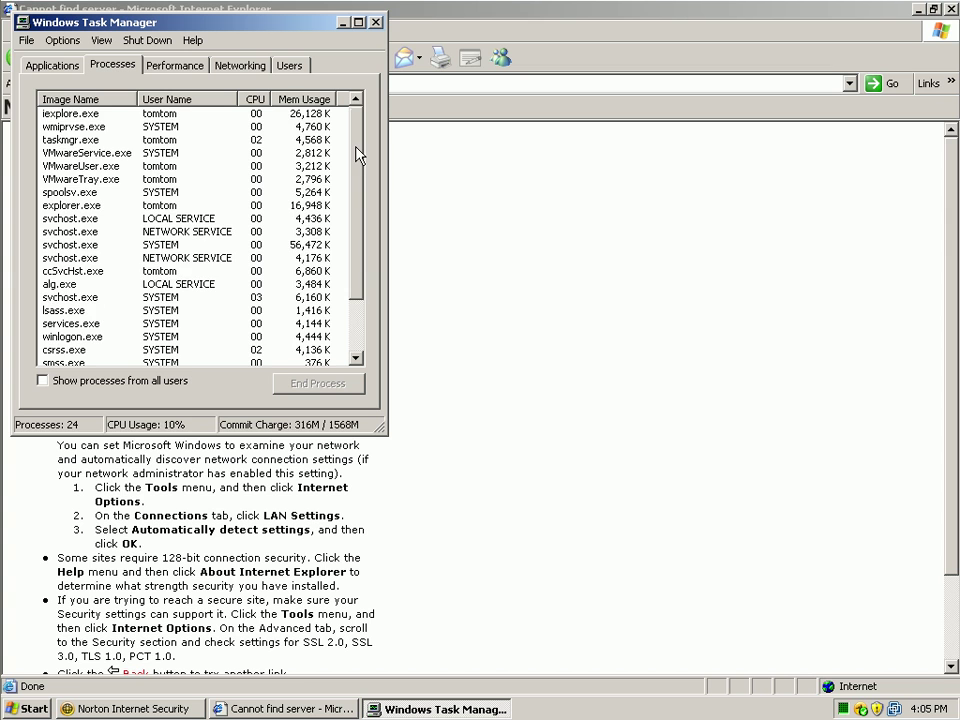
Sort the running processes by memory usage and by image name to examine them, and minimize Task Manager.
mouse_move(360, 150)
mouse_down()
mouse_move(357, 205)
mouse_move(355, 133)
mouse_up()
click(320, 99)
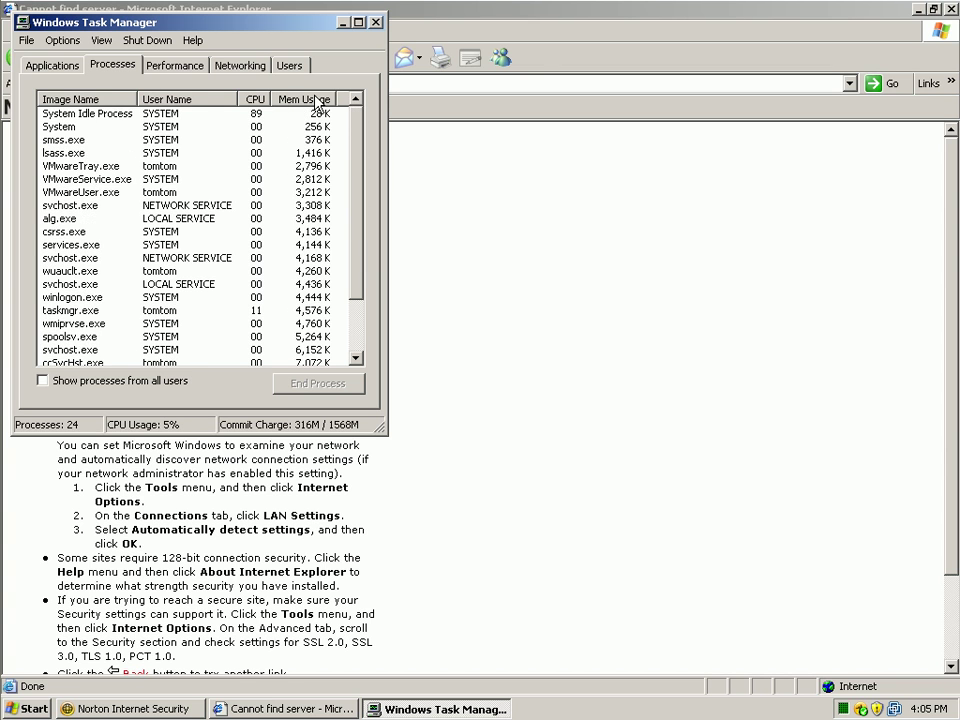
click(320, 100)
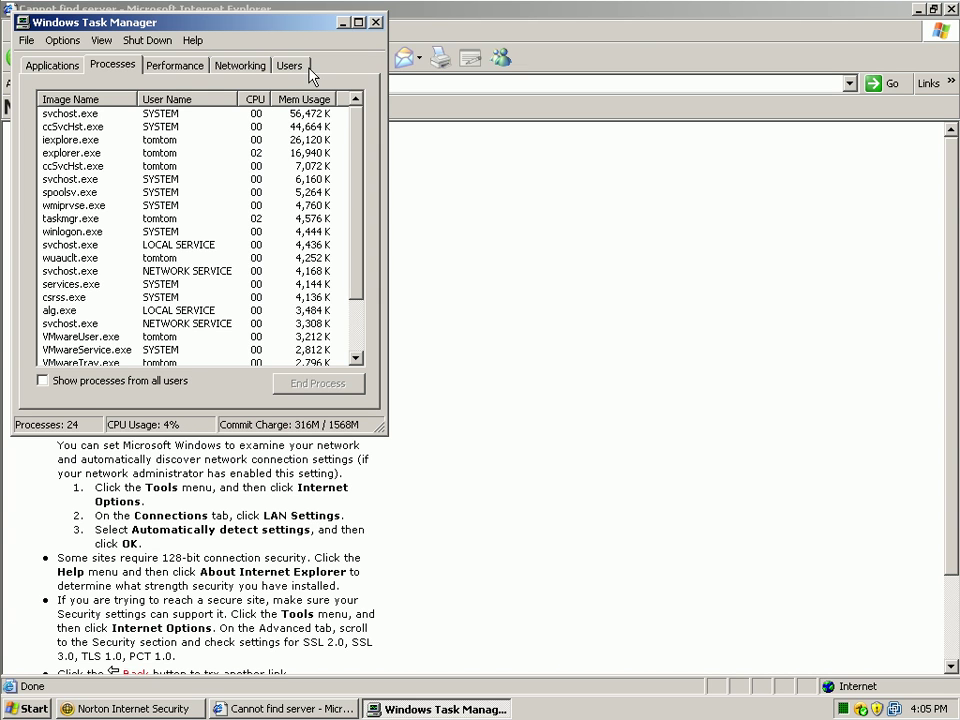
click(112, 100)
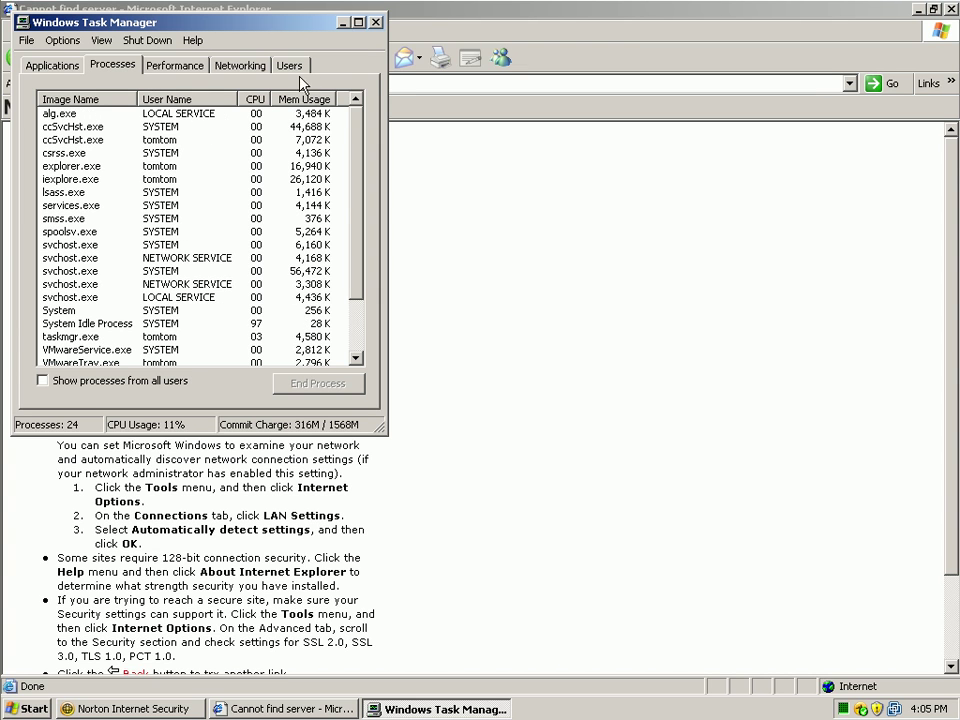
click(342, 22)
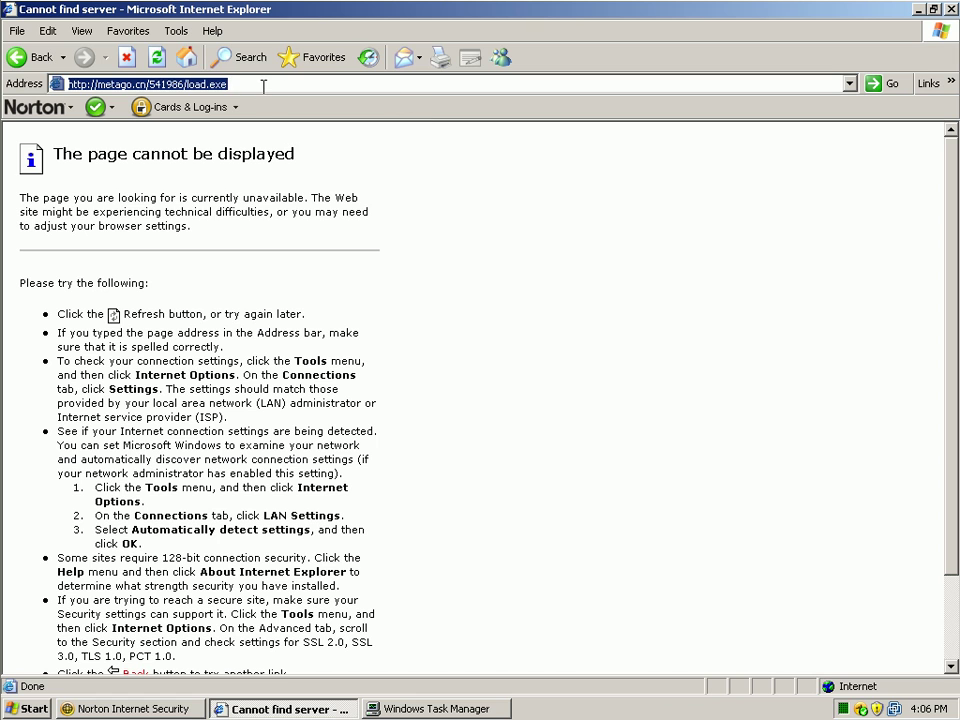
text(http://94.247.2.157/.lck/?t=6)
key(Return)
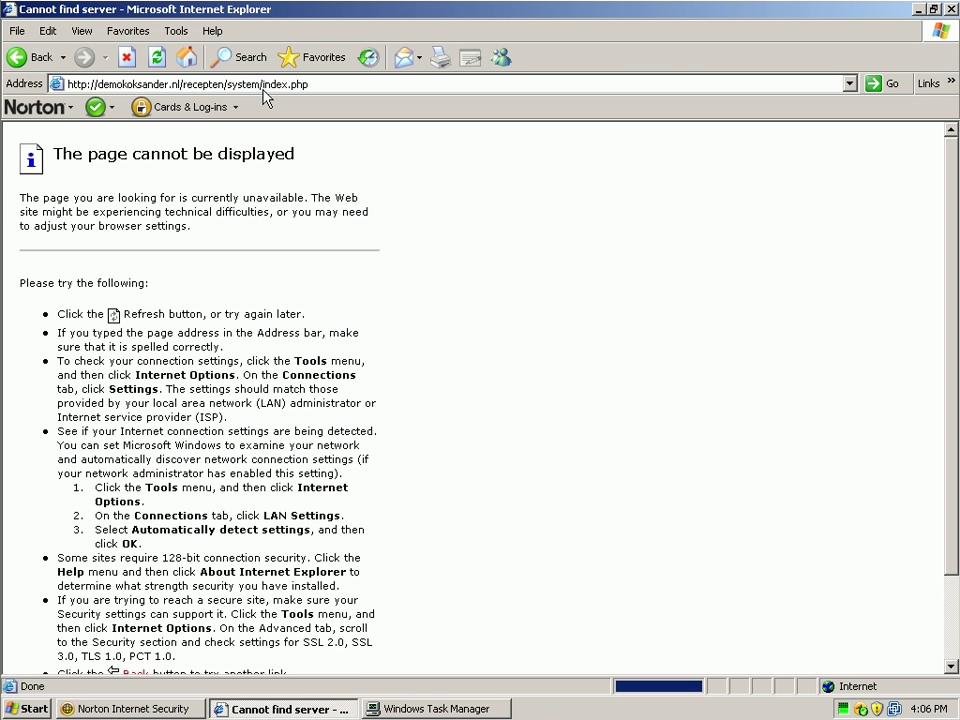
click(752, 652)
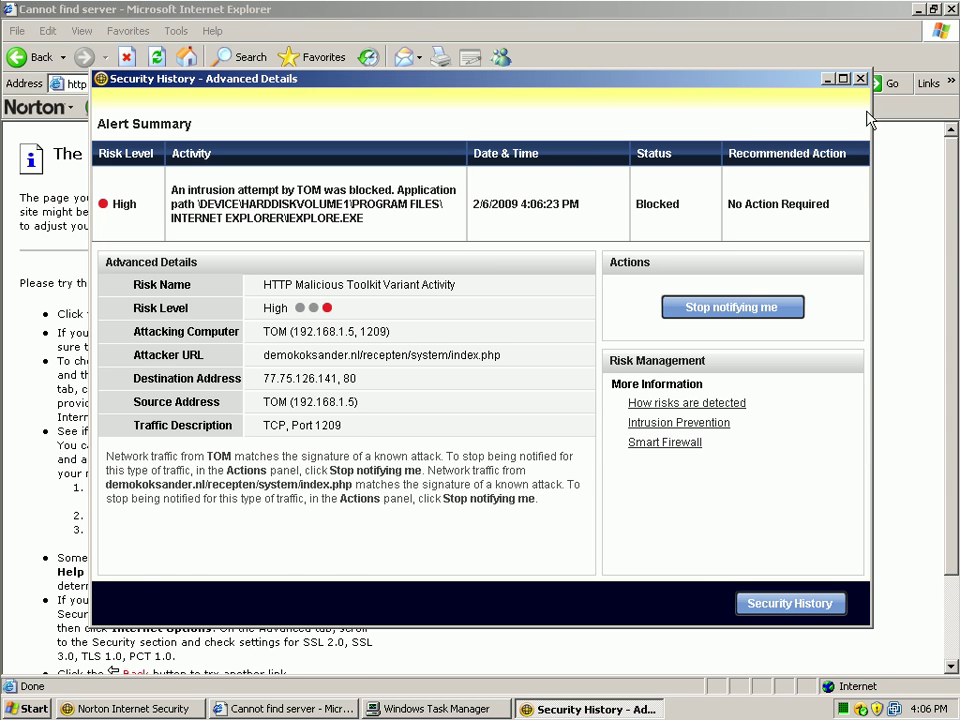
click(860, 78)
click(390, 85)
text(http://antiviruson.com)
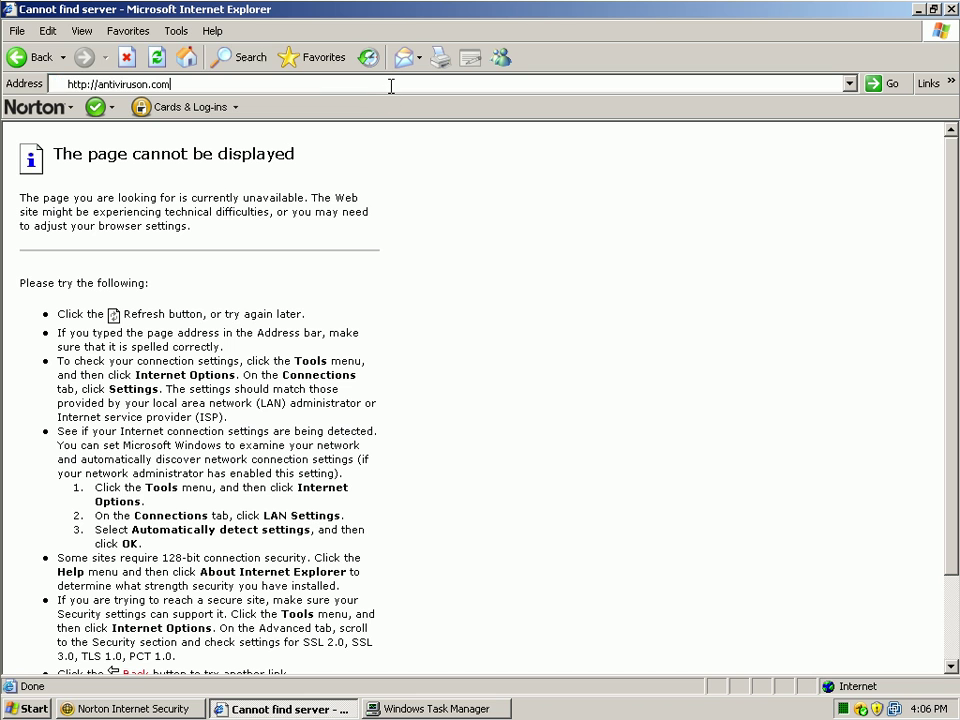
key(Return)
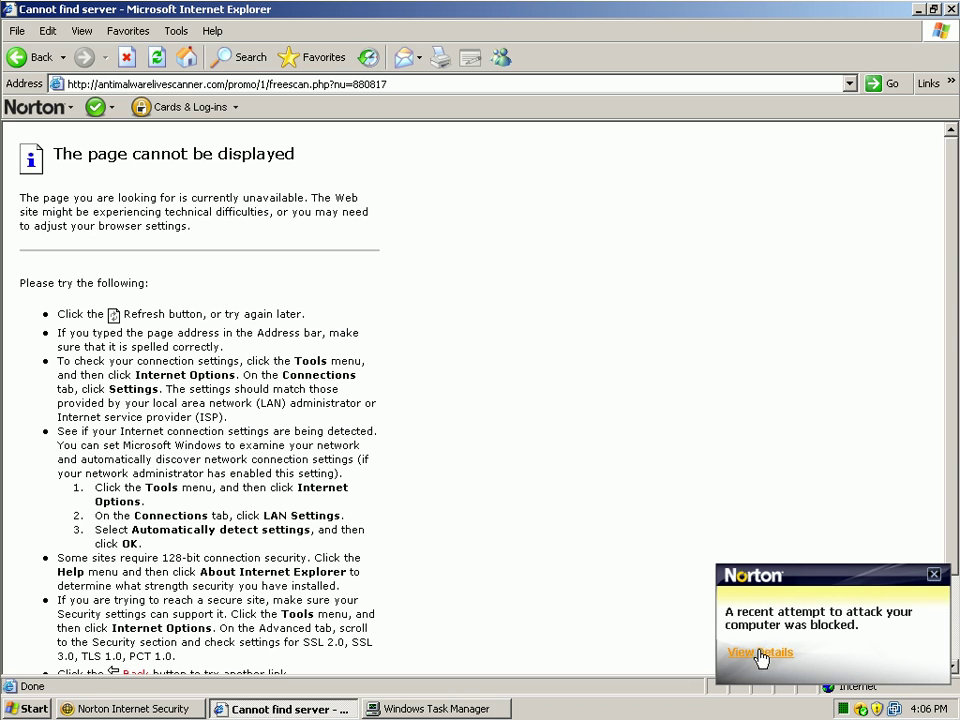
click(760, 652)
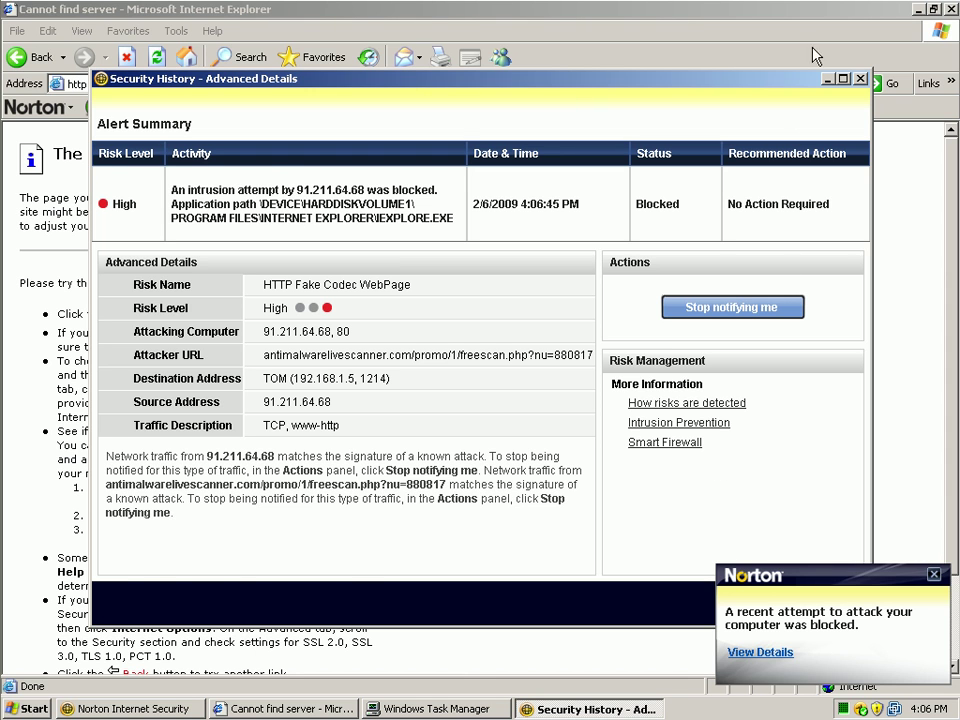
click(860, 78)
click(403, 88)
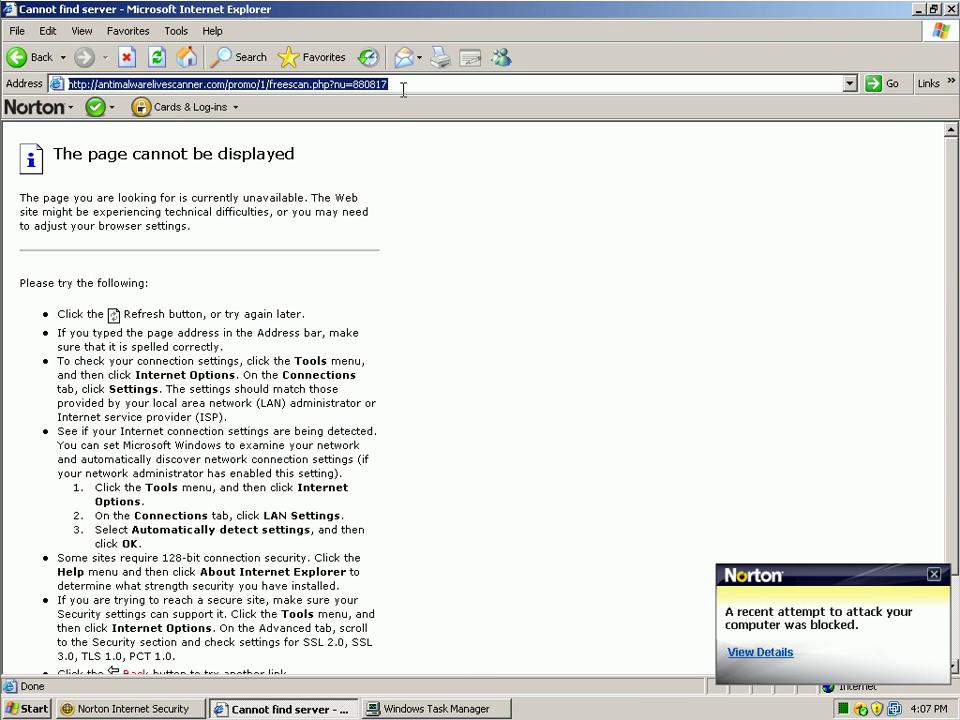
key(ctrl+v)
key(Return)
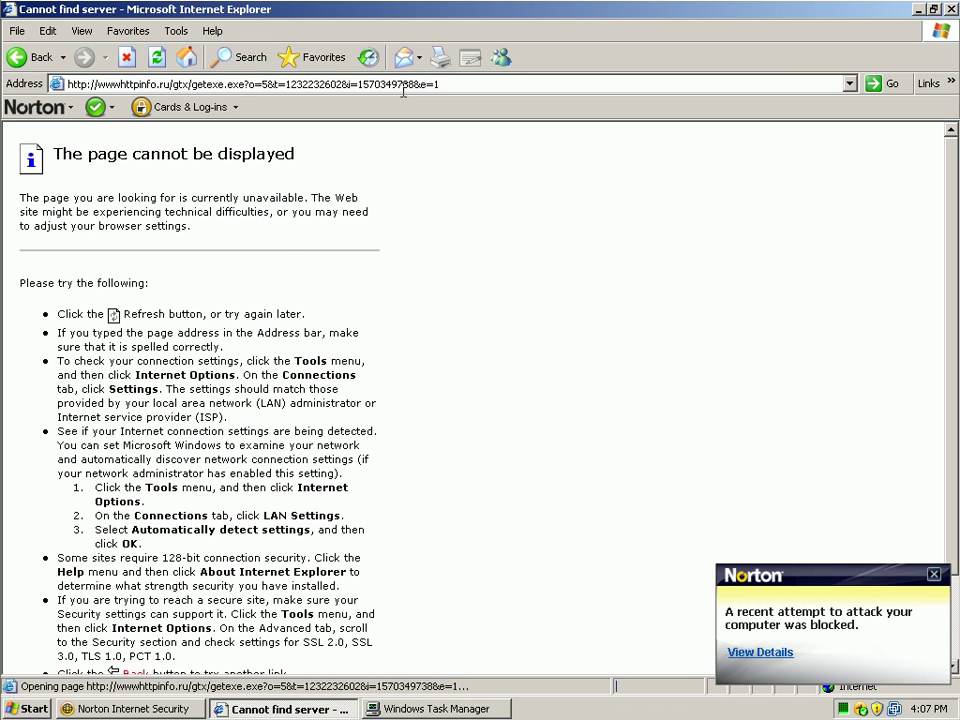
click(455, 367)
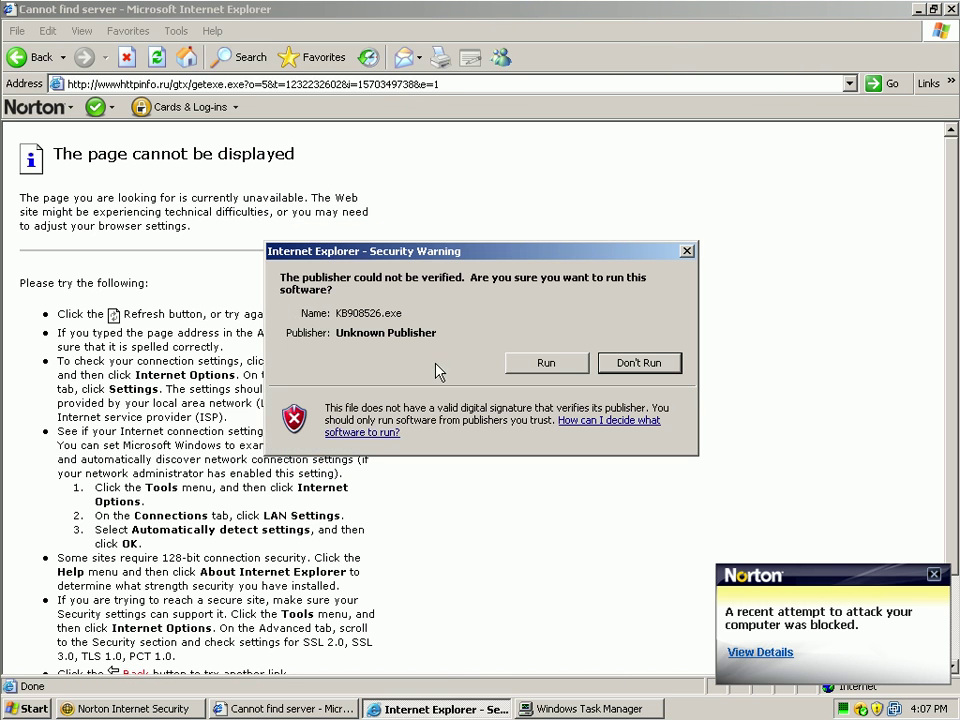
click(565, 365)
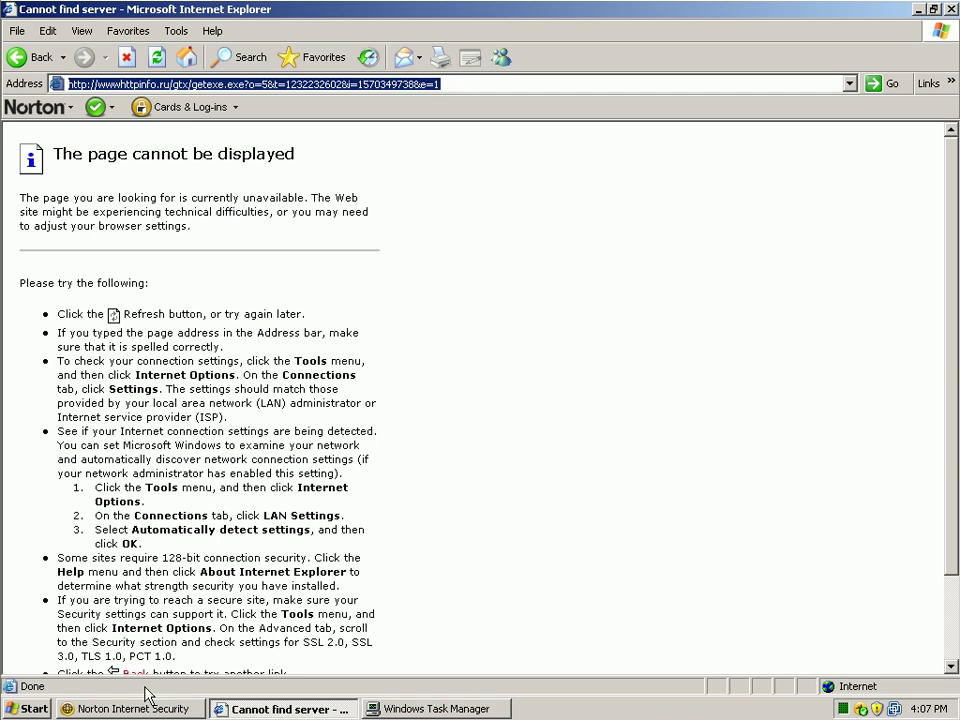
Request the same wwwhttpinfo.ru executable again and run the download despite the unknown publisher.
click(464, 83)
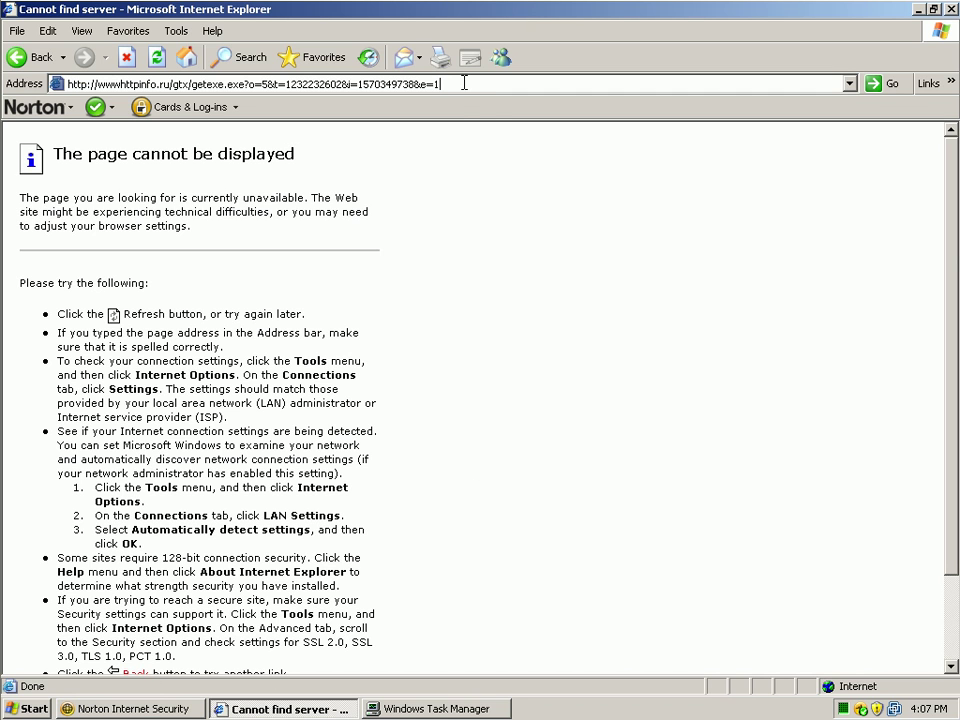
key(Return)
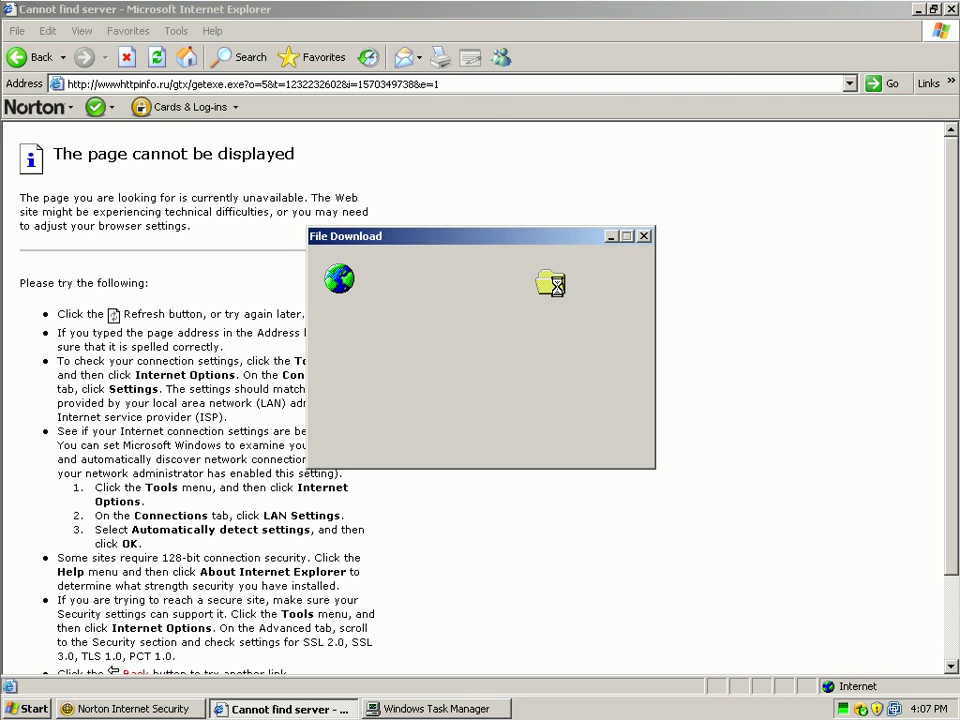
click(465, 366)
click(560, 368)
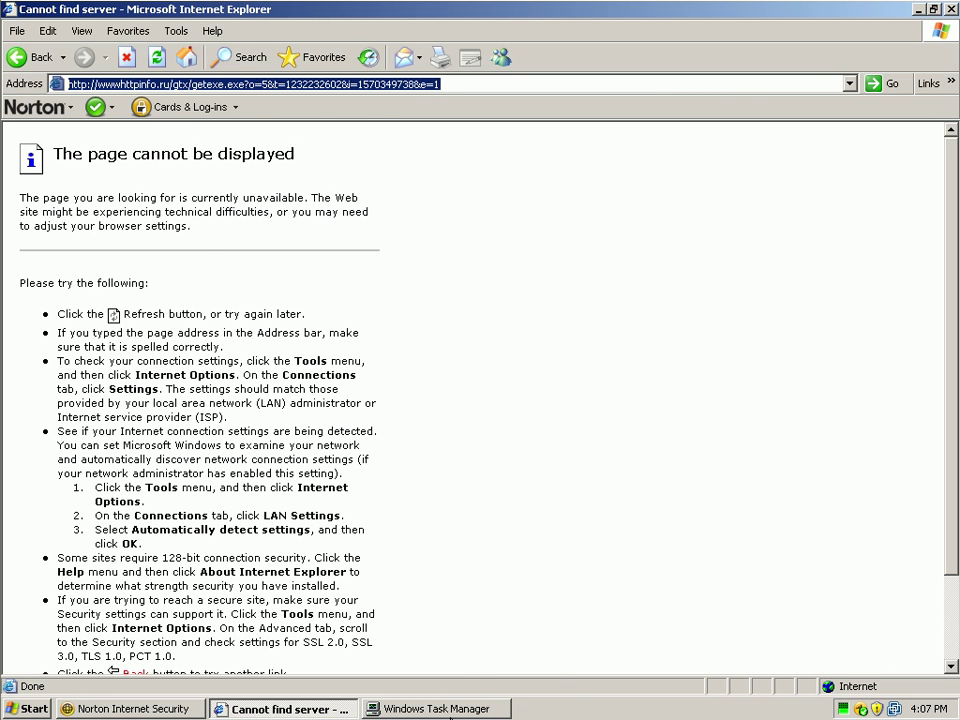
Check the running processes in Task Manager, and close both Task Manager and Internet Explorer.
click(450, 708)
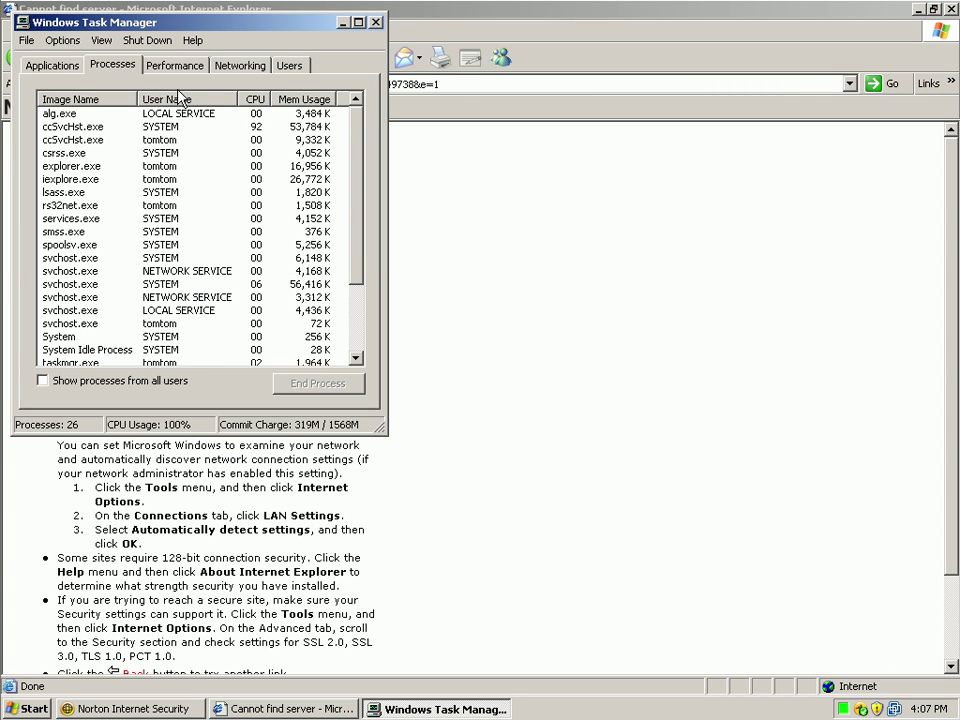
click(375, 21)
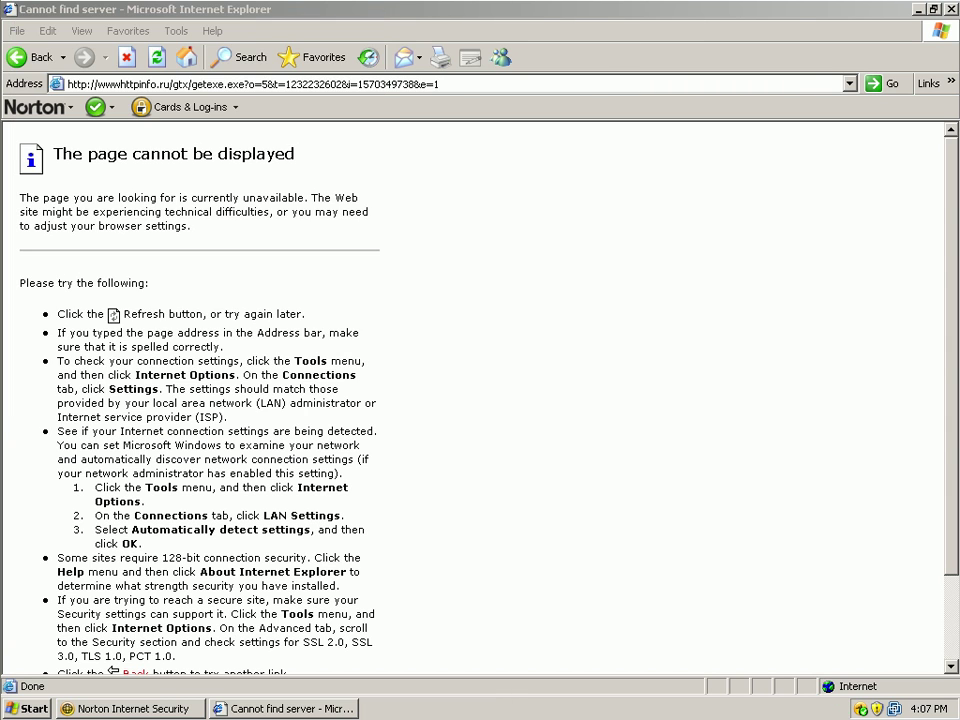
click(950, 9)
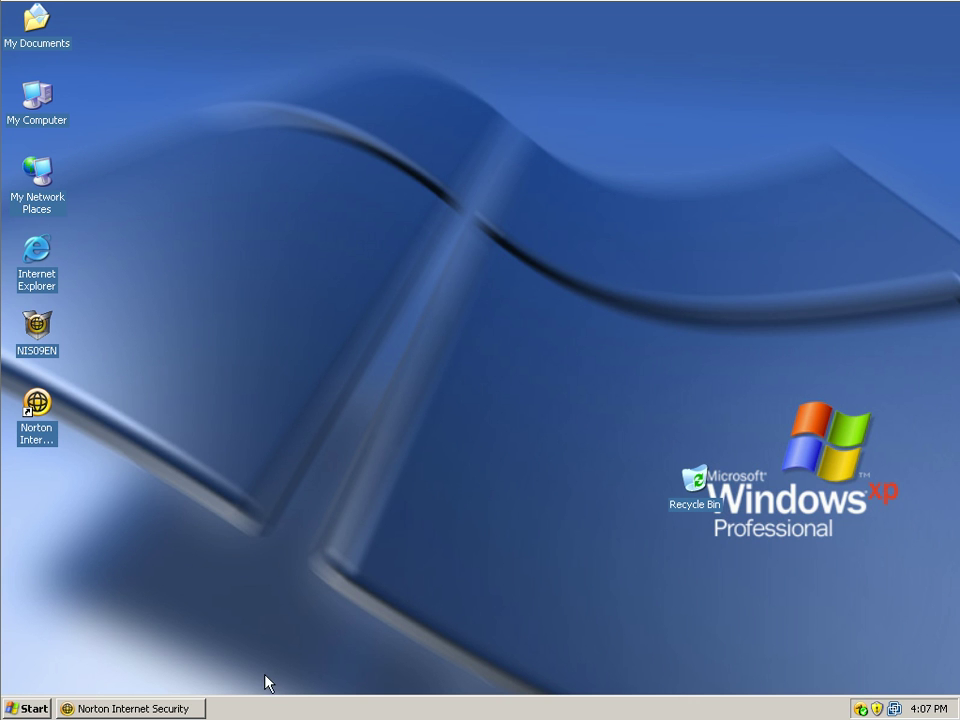
Show and minimize the Norton Account window, and dismiss the SONAR alerts about rs32net.exe.
click(165, 708)
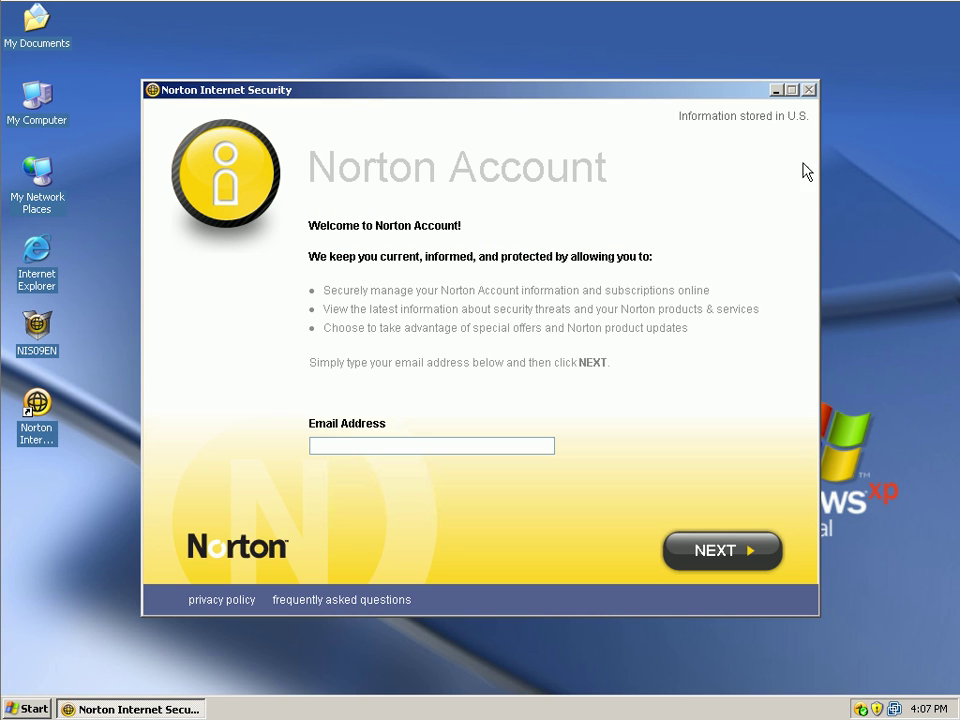
click(777, 90)
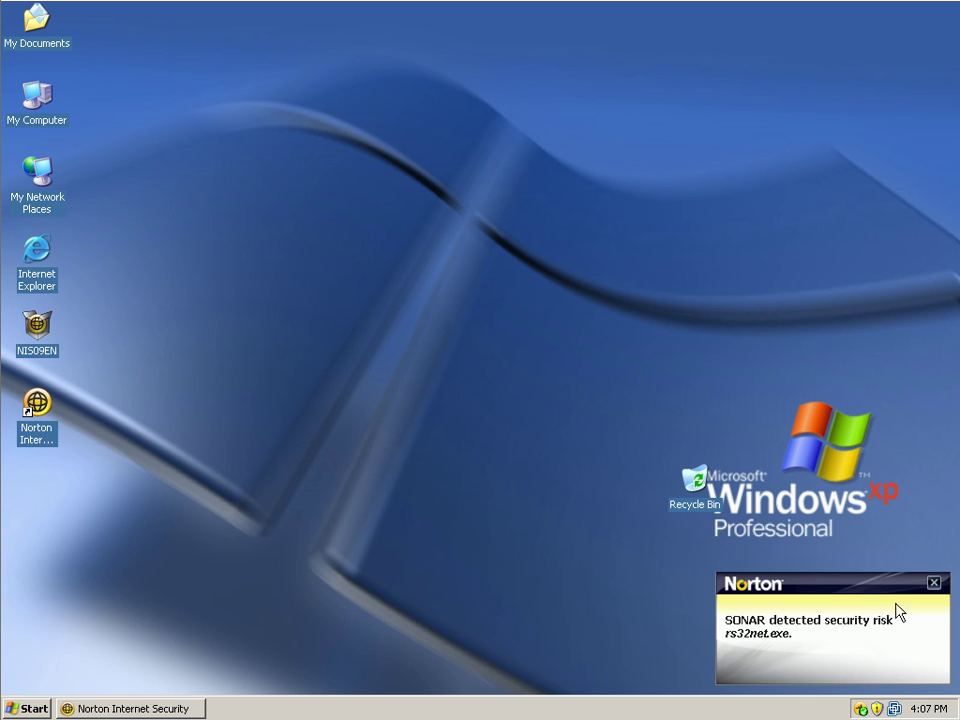
click(933, 583)
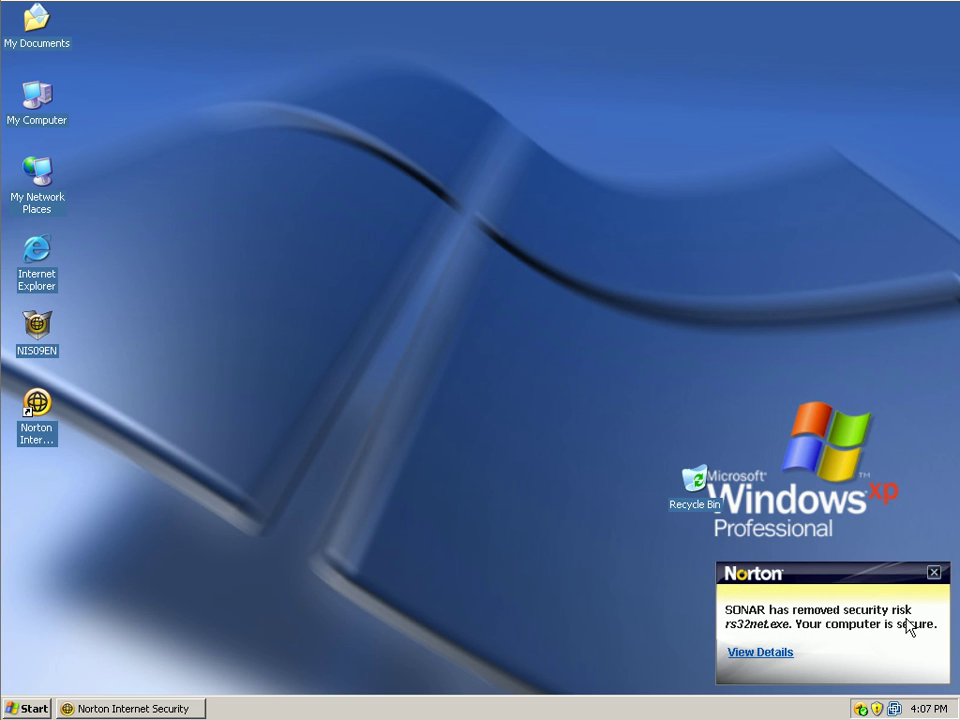
click(933, 573)
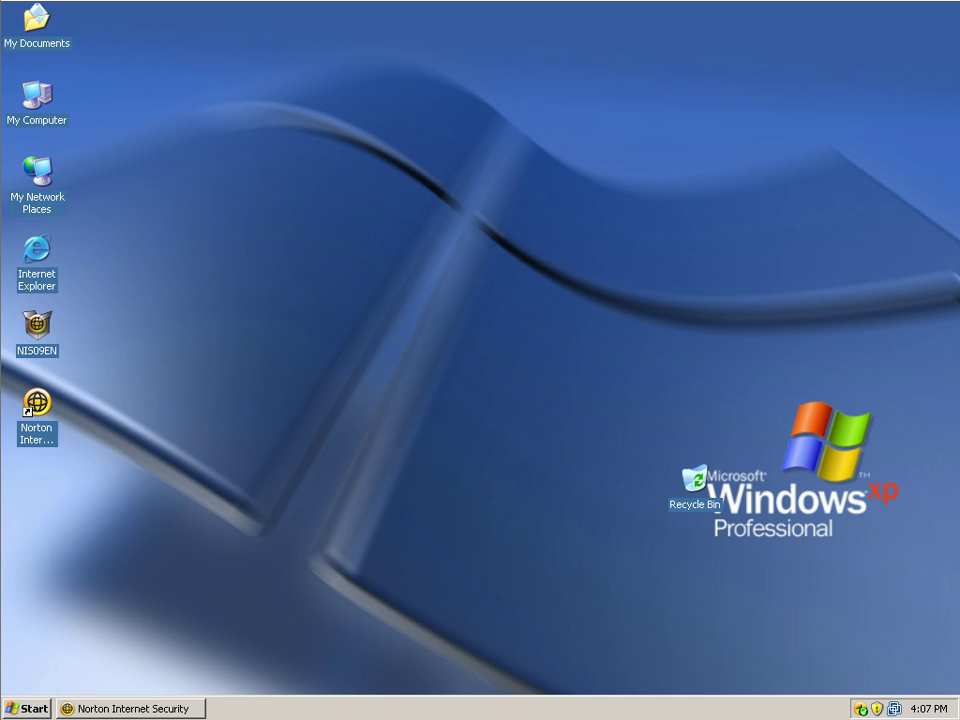
click(52, 282)
double_click(36, 246)
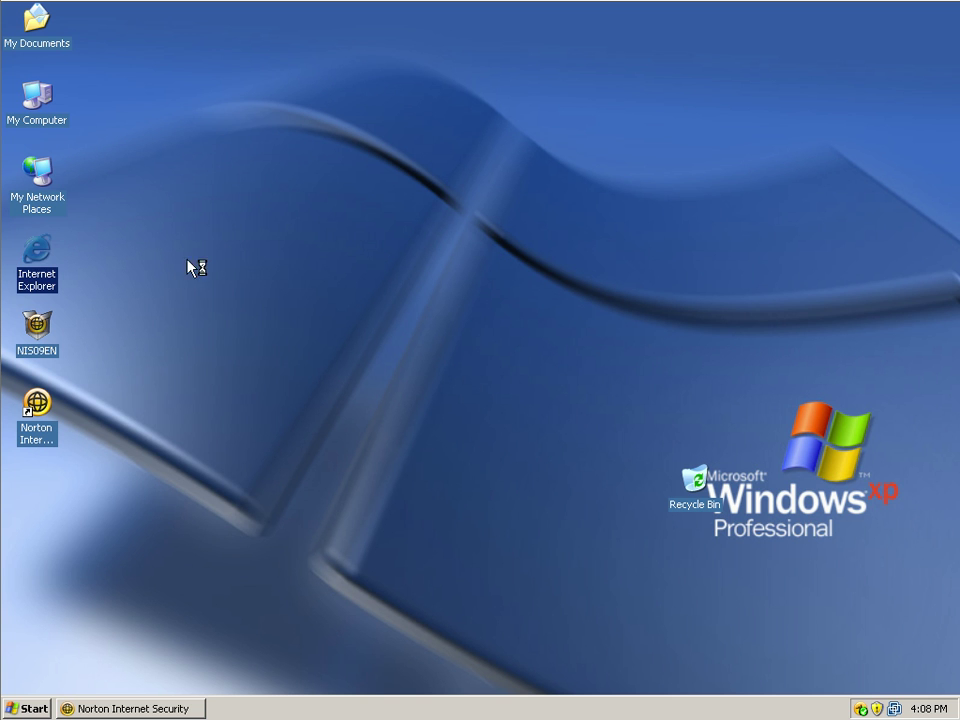
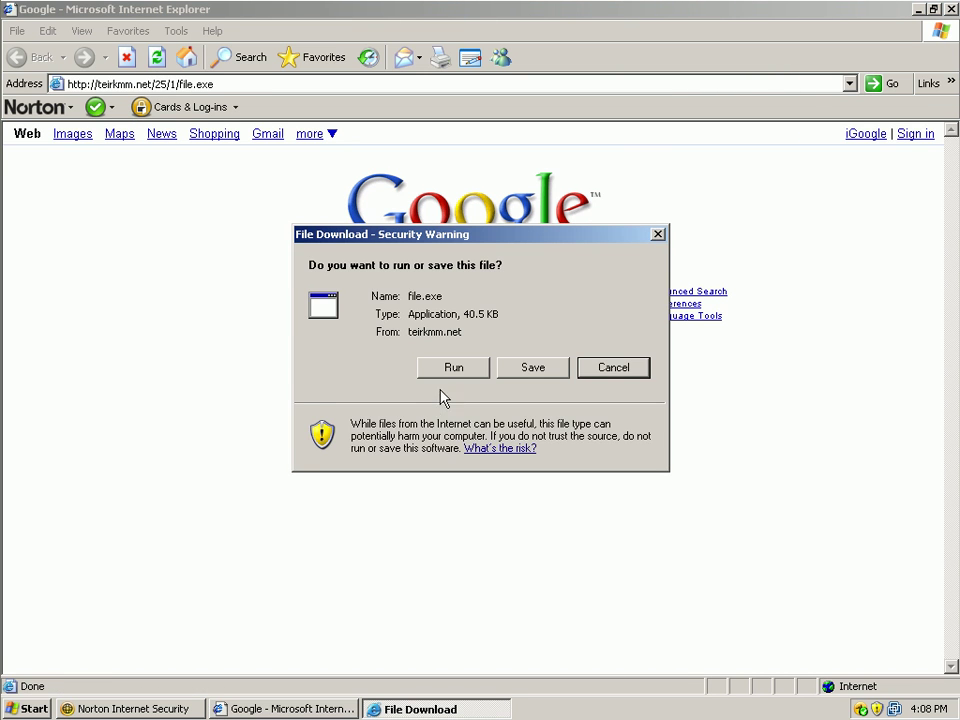
click(447, 369)
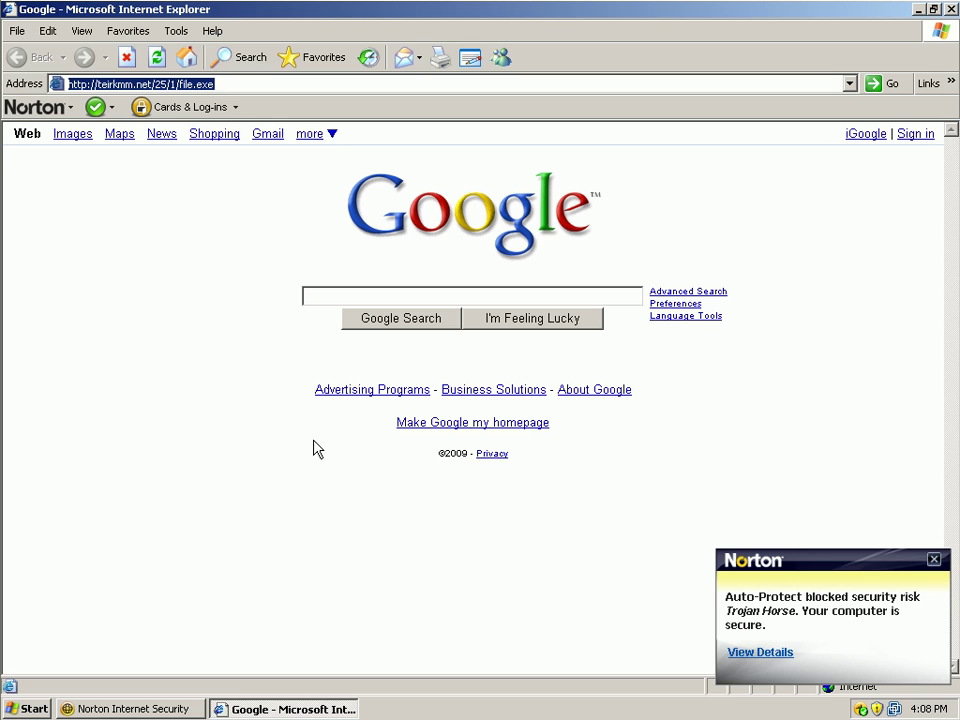
View the blocked Trojan Horse alert in the resolved risks of Security History, and close the browser and the history.
click(757, 653)
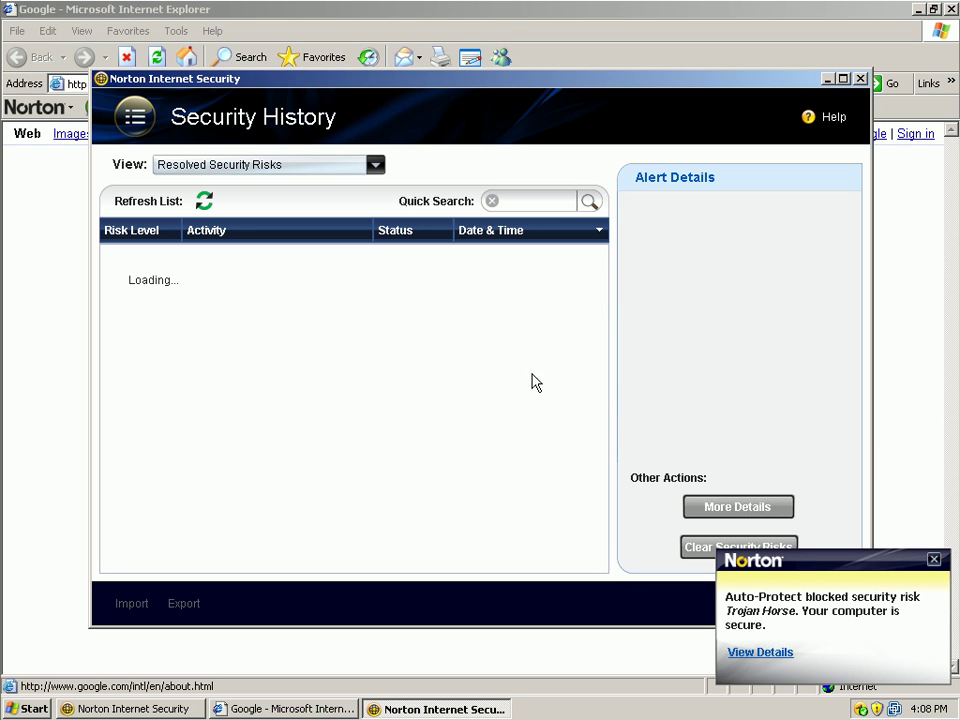
click(915, 493)
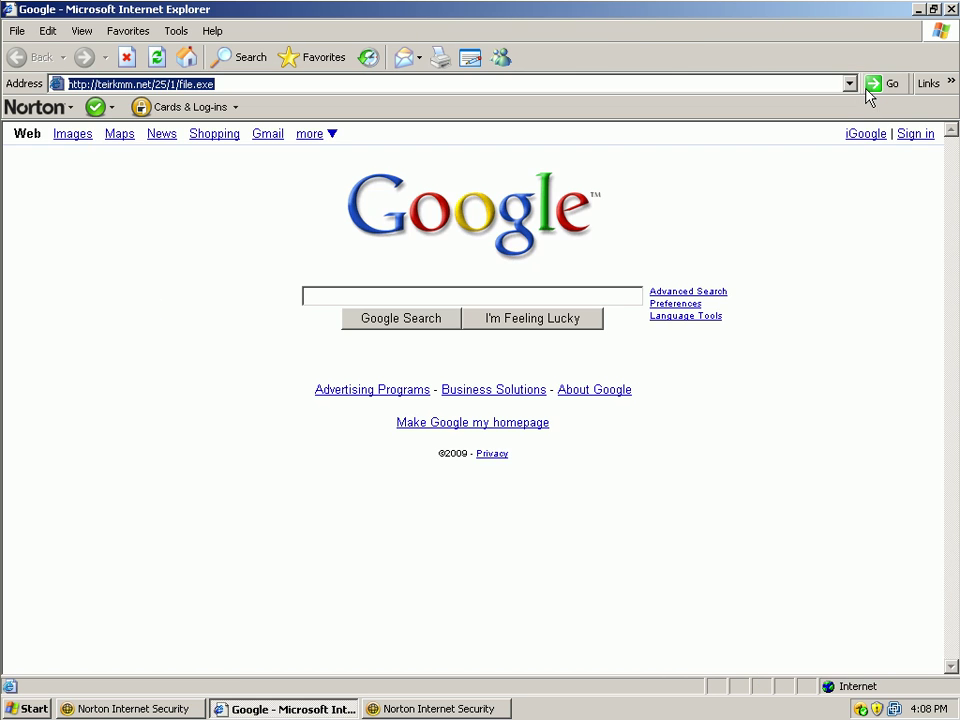
click(950, 10)
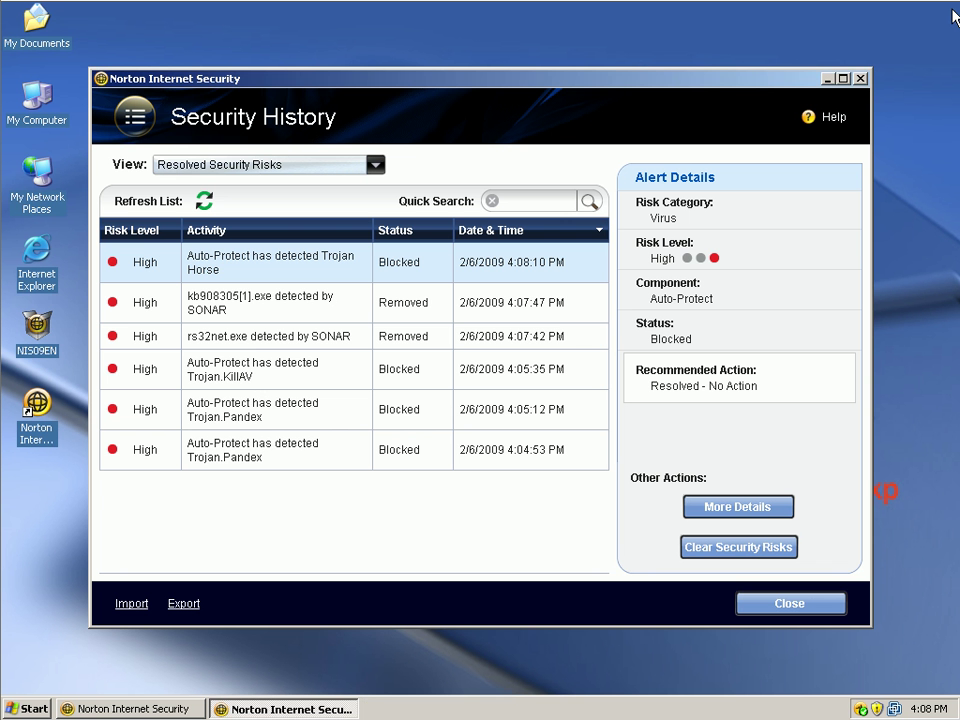
click(862, 78)
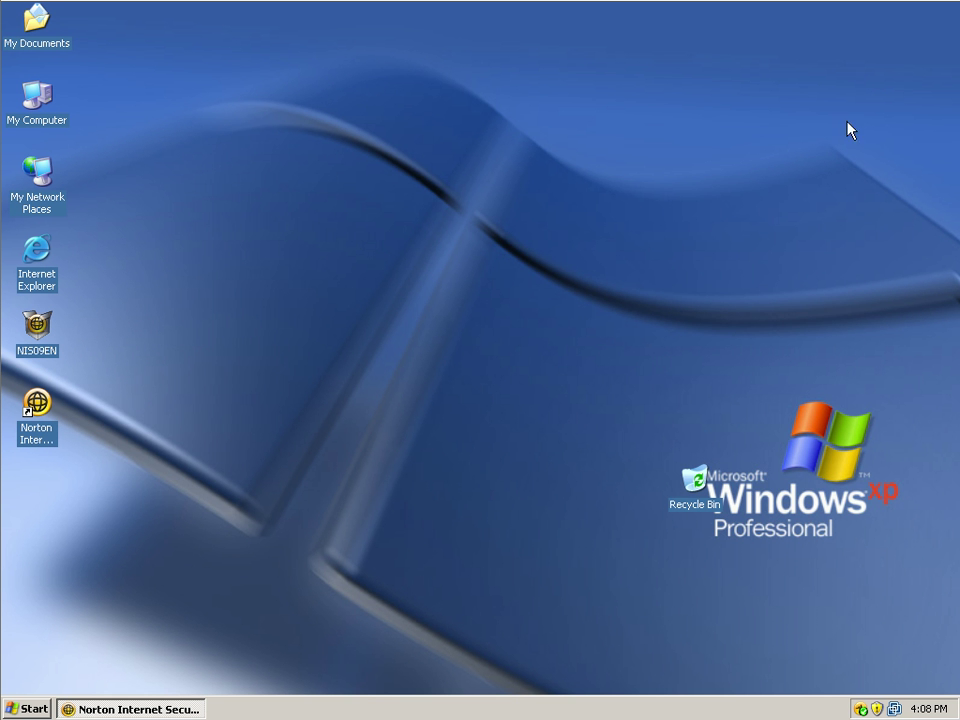
Open the main Norton Internet Security window and clear the Norton Account window from in front of it.
click(132, 709)
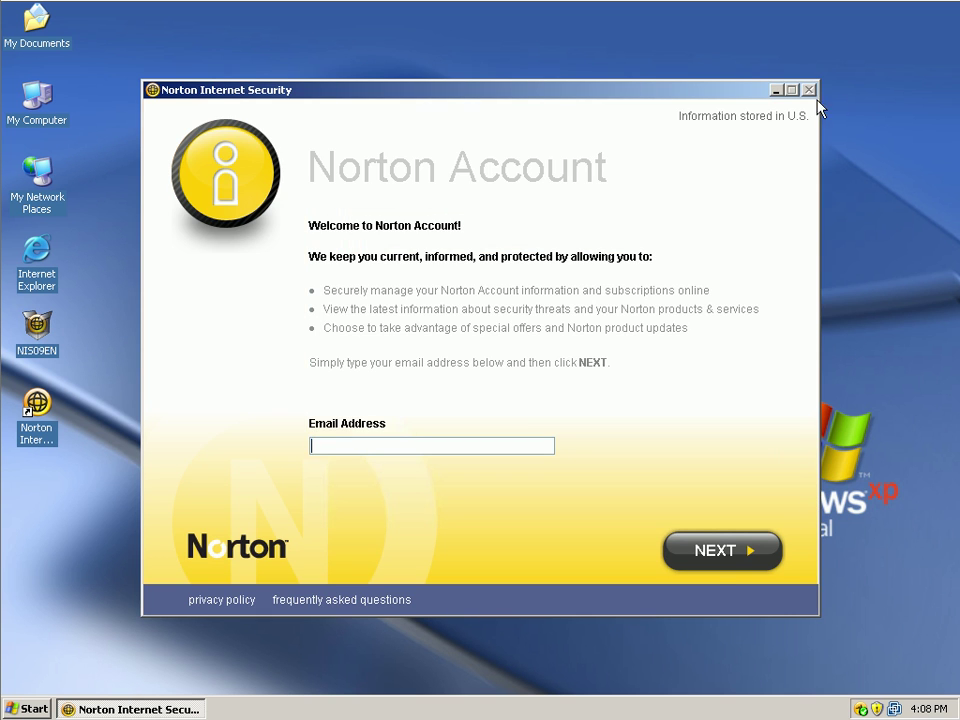
click(776, 90)
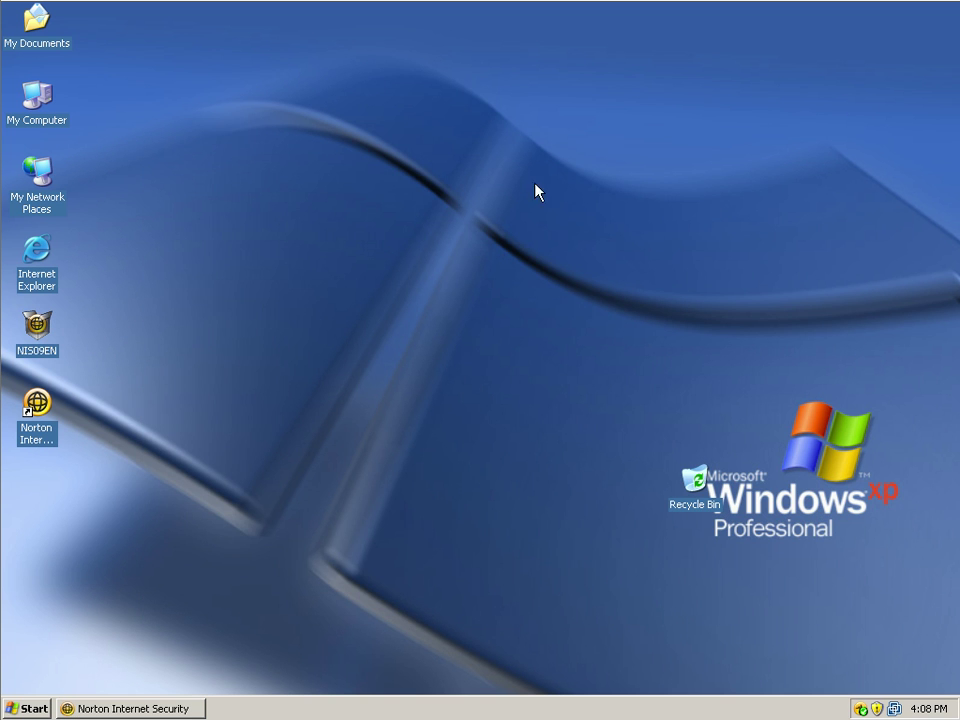
click(28, 263)
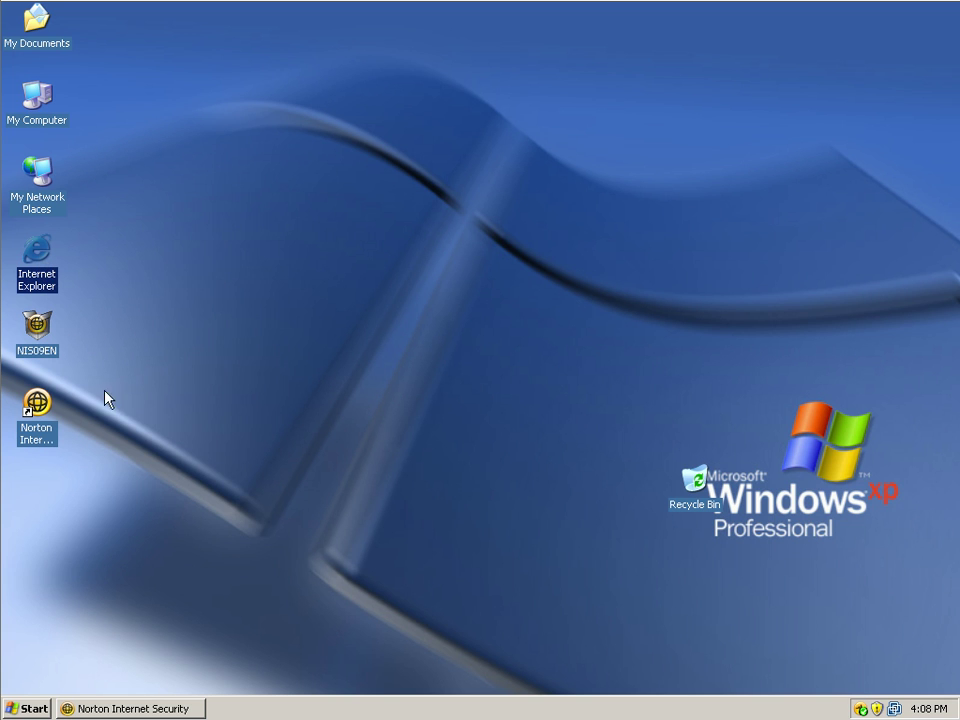
double_click(38, 405)
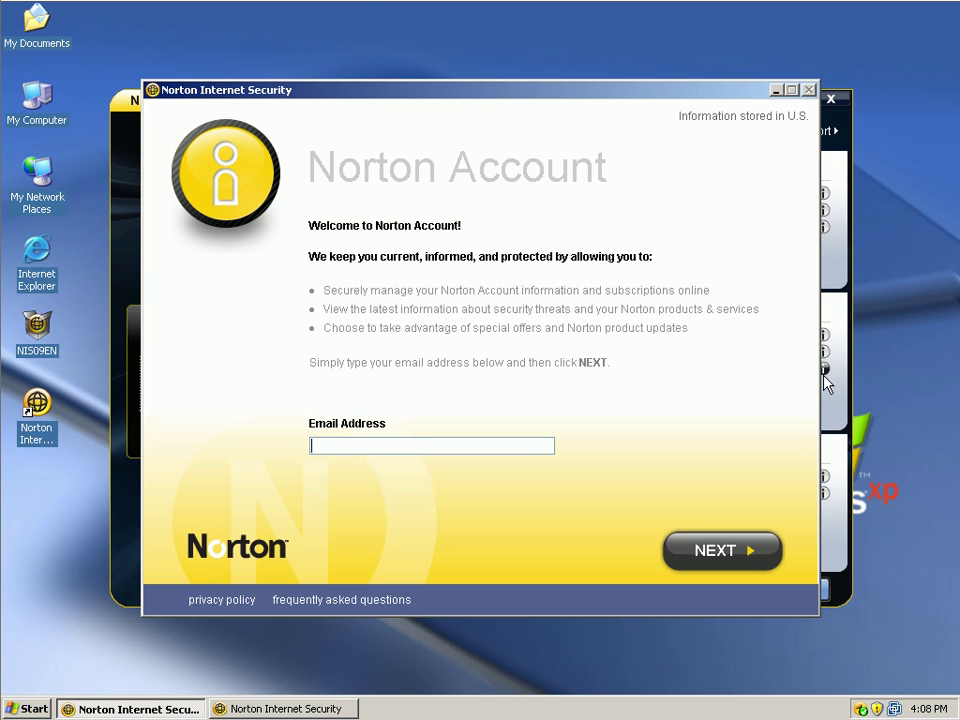
click(805, 91)
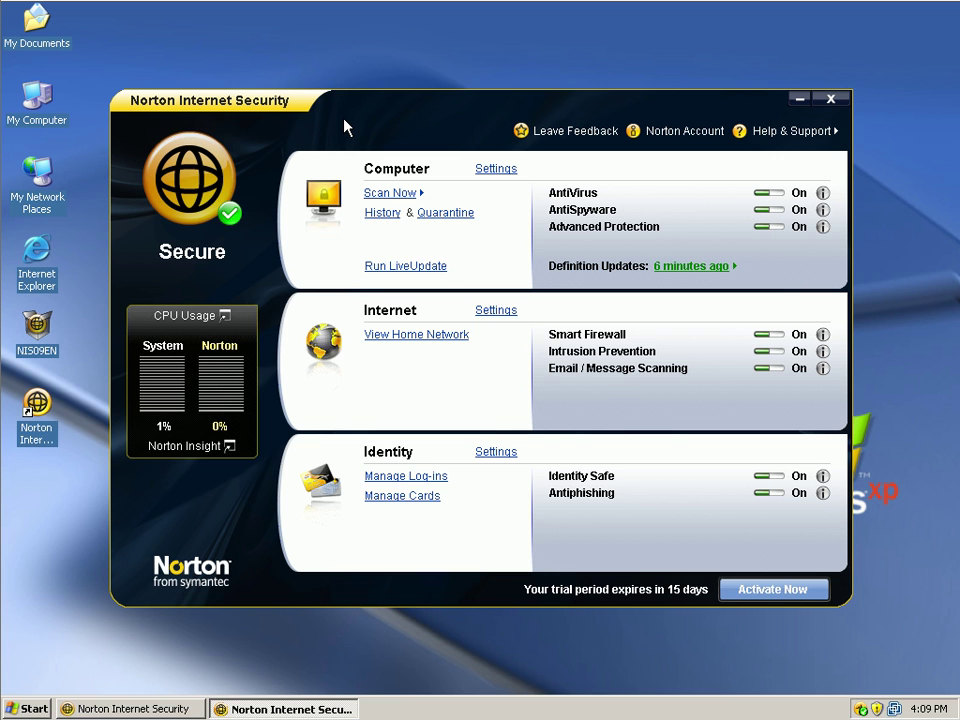
Open Task Manager, sort the processes by highest memory usage, and examine both ccSvcHst.exe entries.
right_click(426, 704)
click(509, 665)
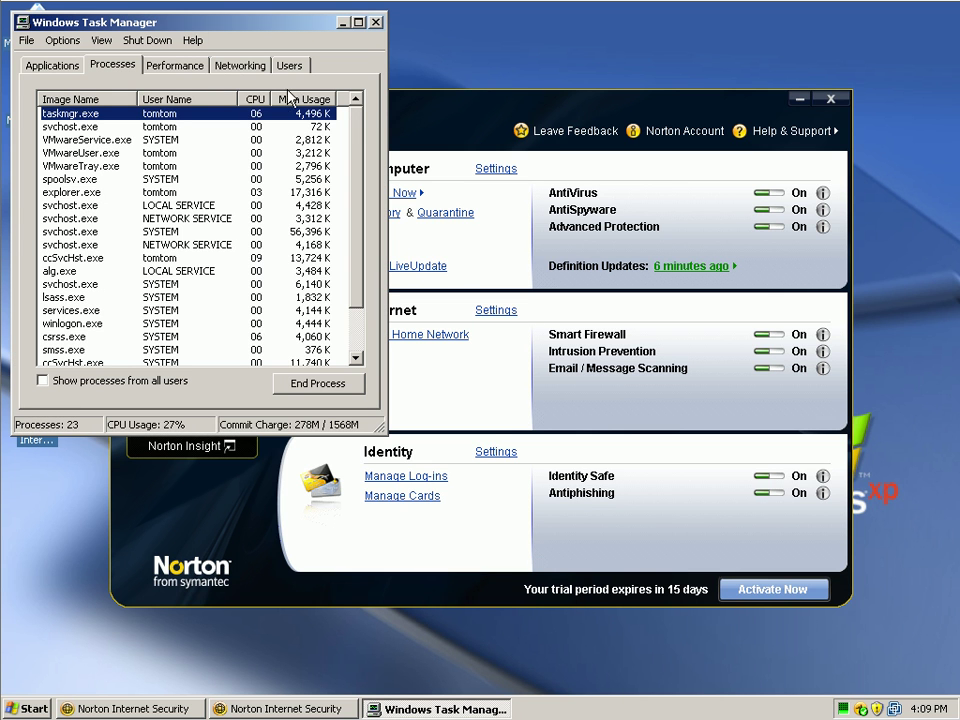
click(305, 99)
click(305, 99)
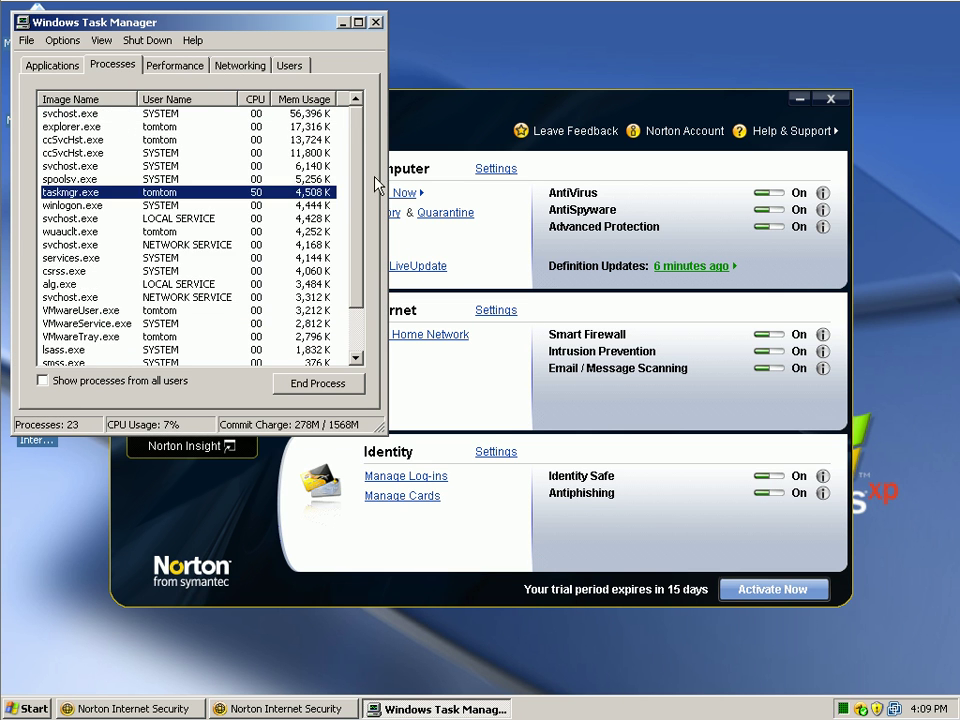
click(292, 153)
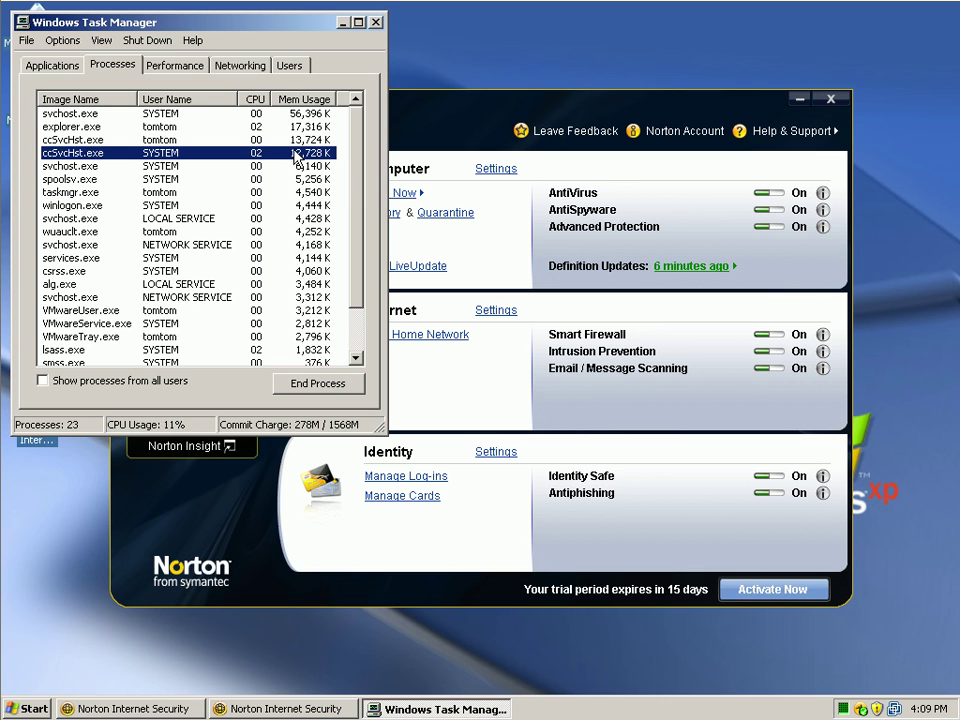
click(72, 140)
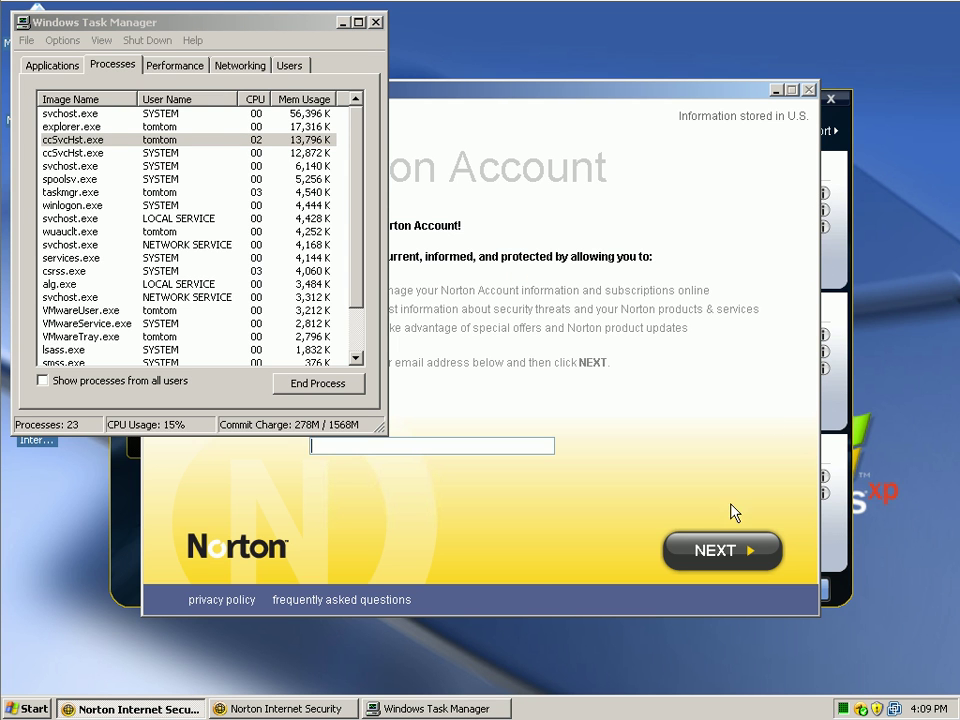
Close the main Norton Internet Security window, end the Norton Account window's task in Task Manager, and close Task Manager.
right_click(637, 708)
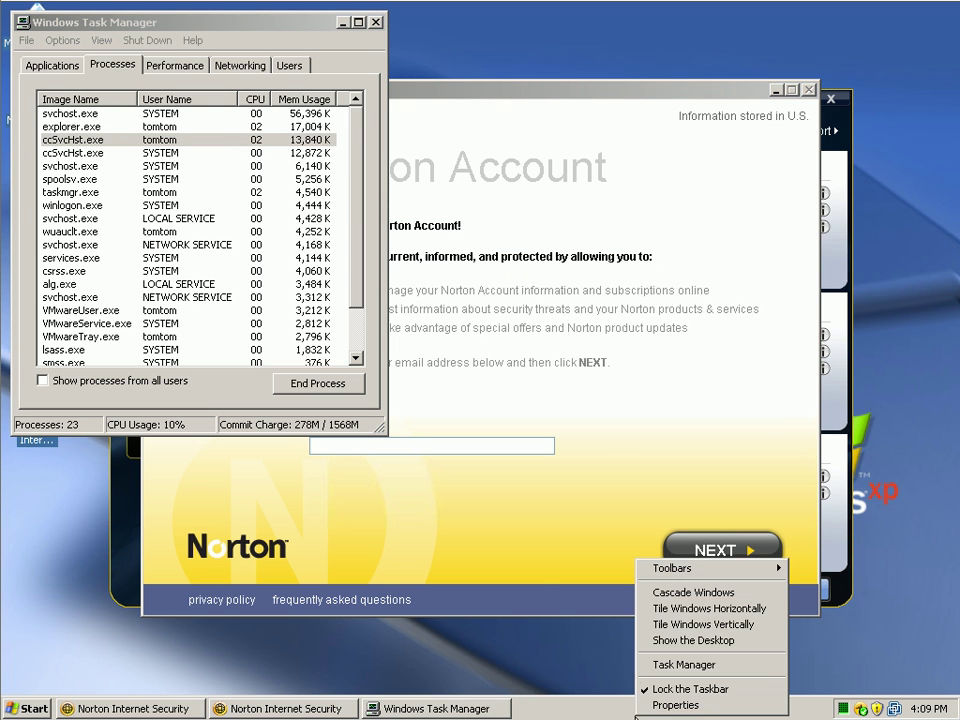
click(50, 66)
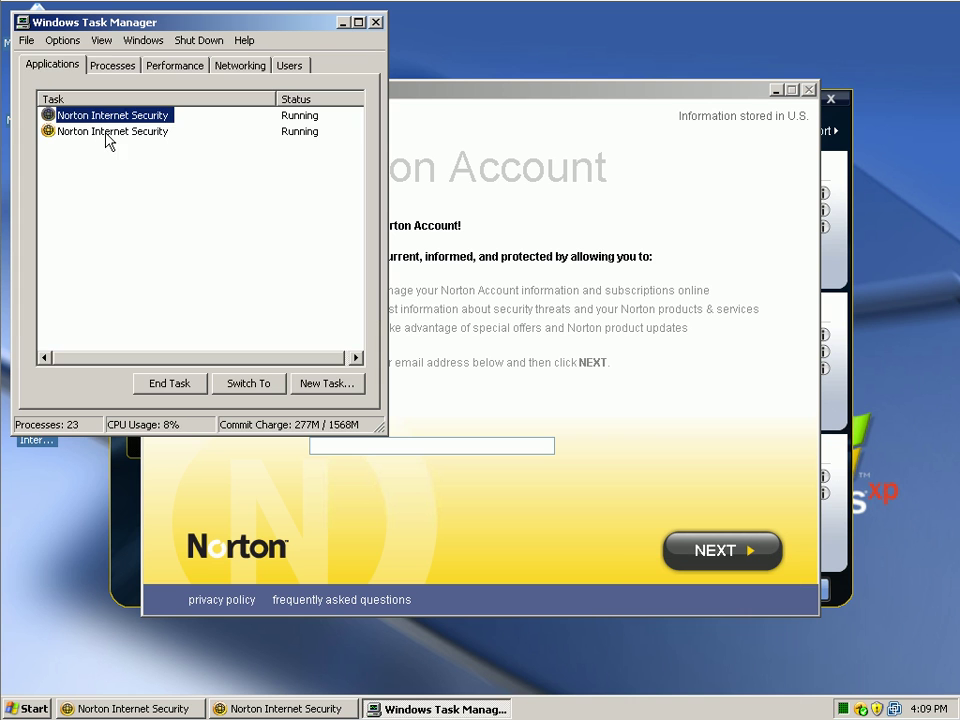
click(610, 78)
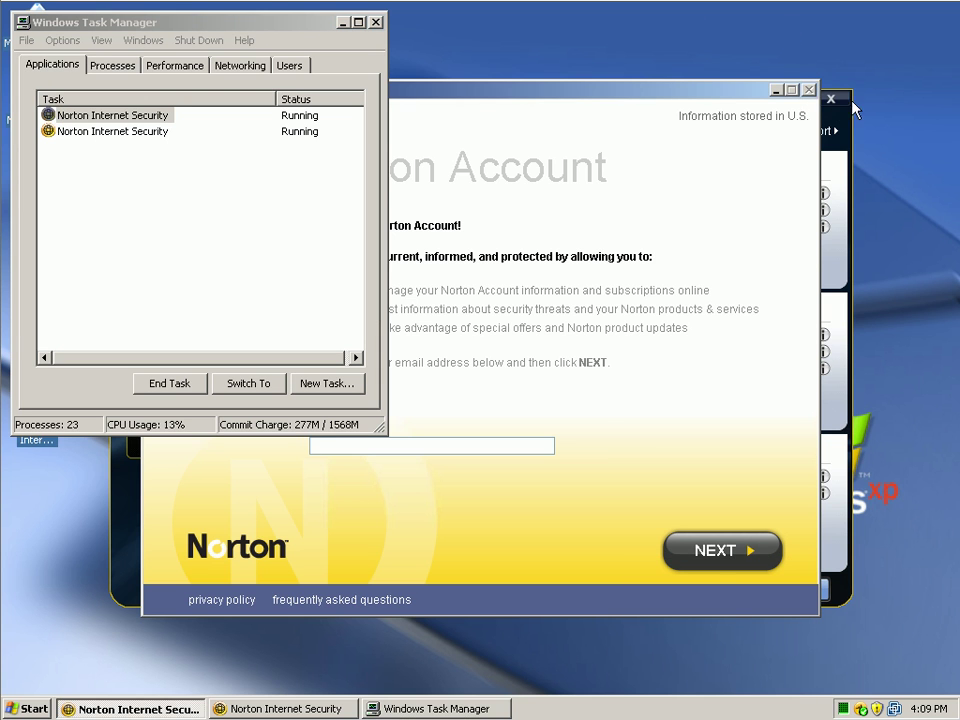
click(830, 100)
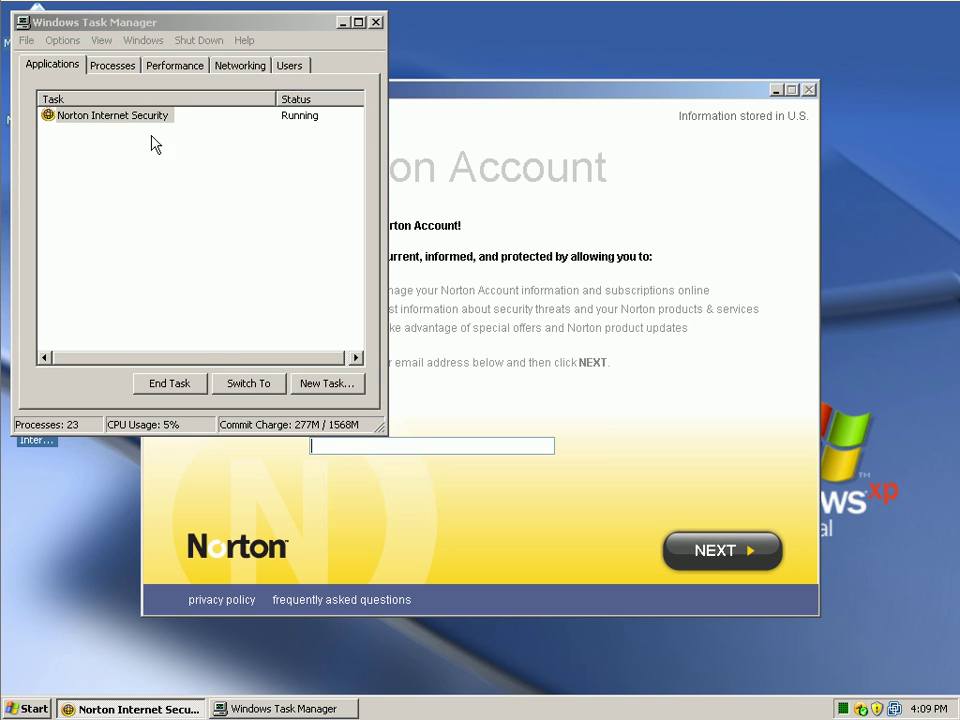
click(169, 385)
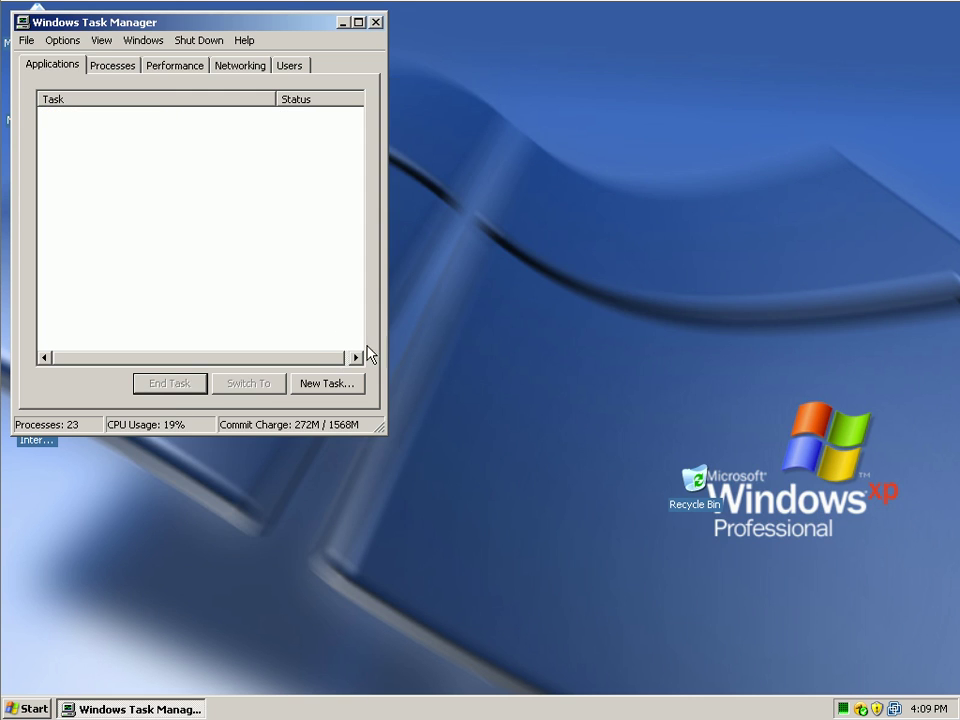
click(375, 22)
Reopen Task Manager, check the memory usage of the remaining ccSvcHst.exe process in the sorted list, and close Task Manager.
right_click(735, 709)
click(770, 651)
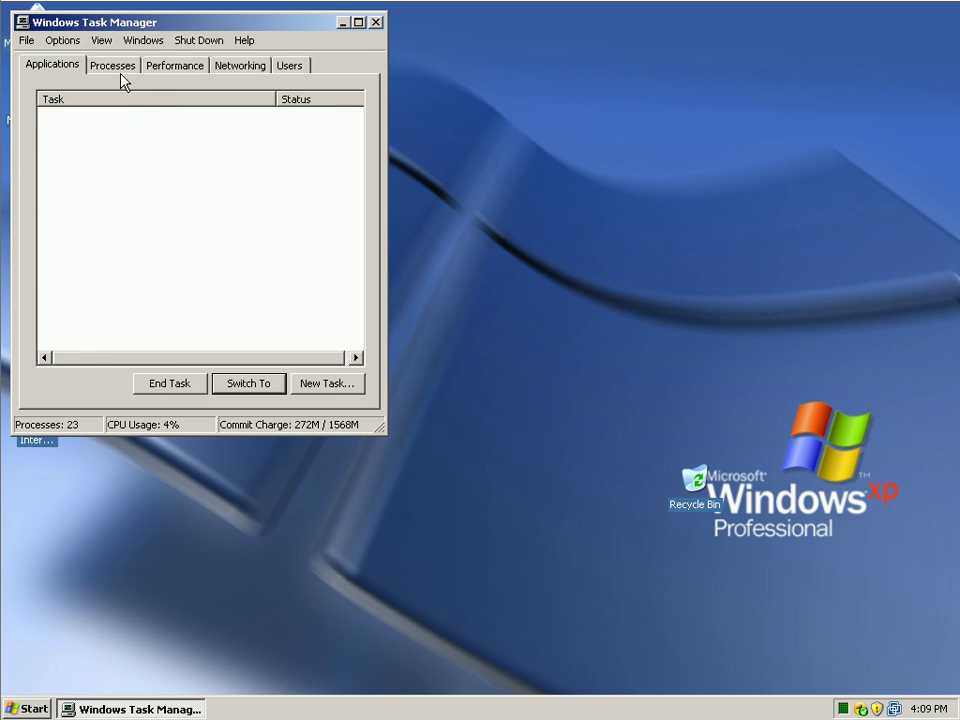
click(110, 66)
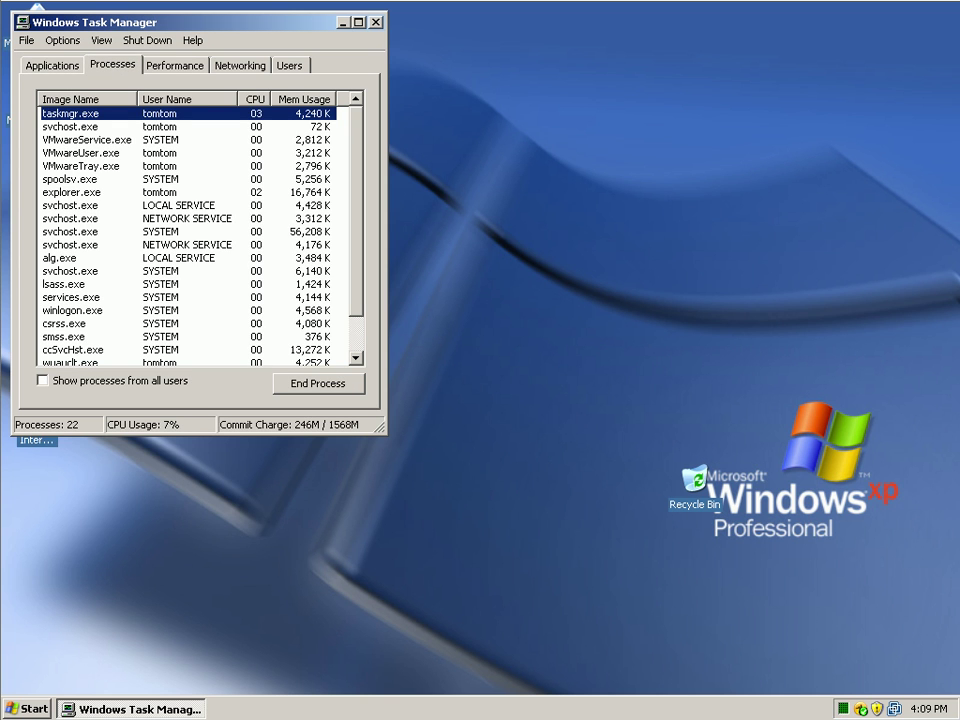
click(304, 99)
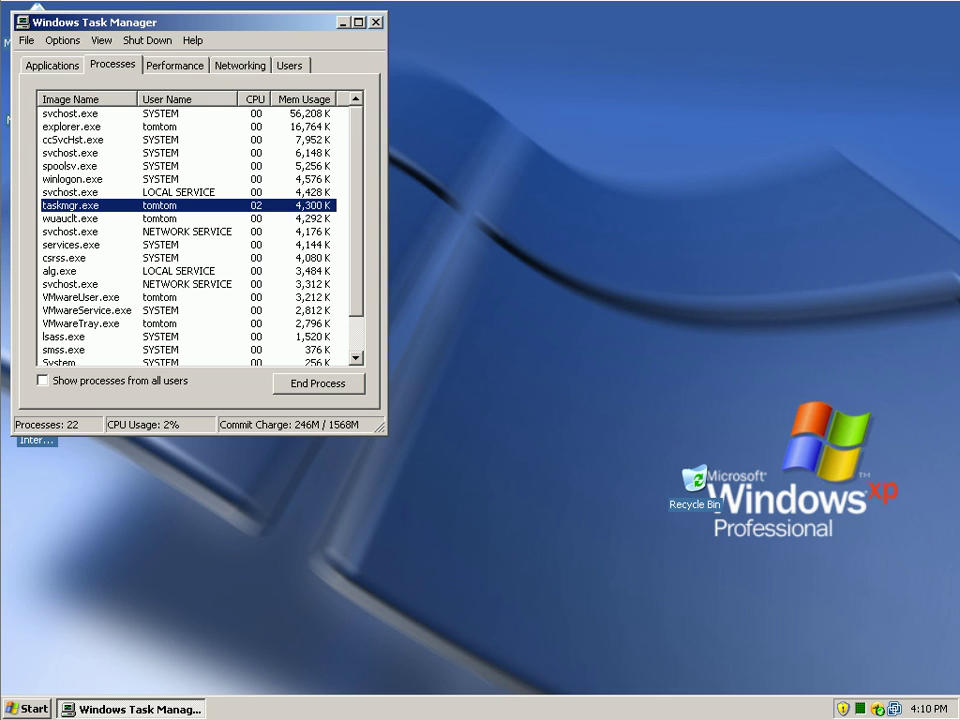
click(78, 143)
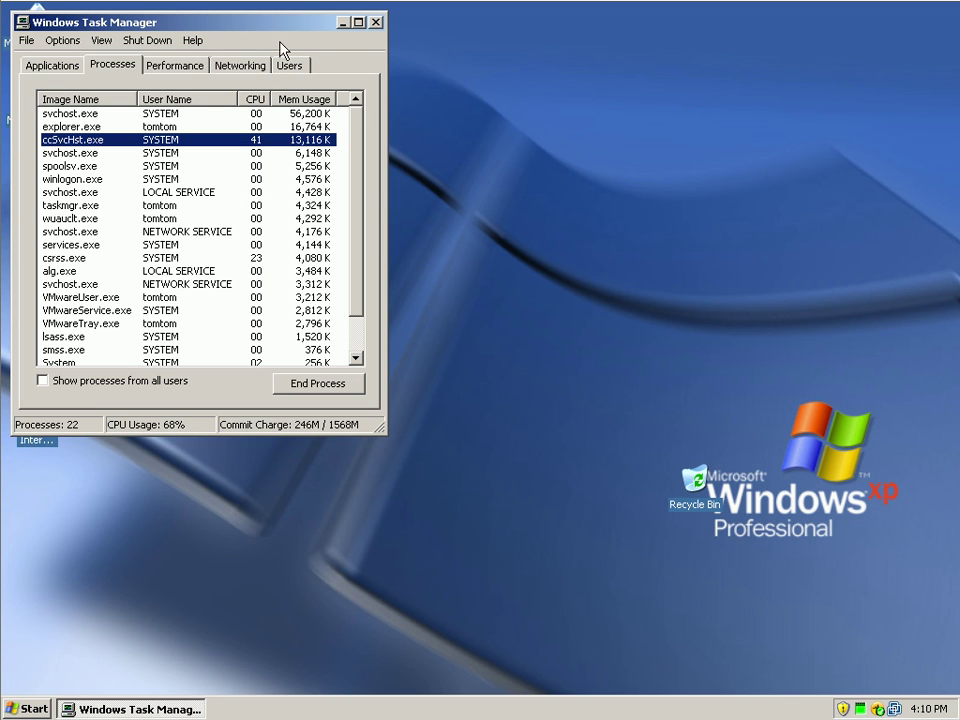
click(375, 22)
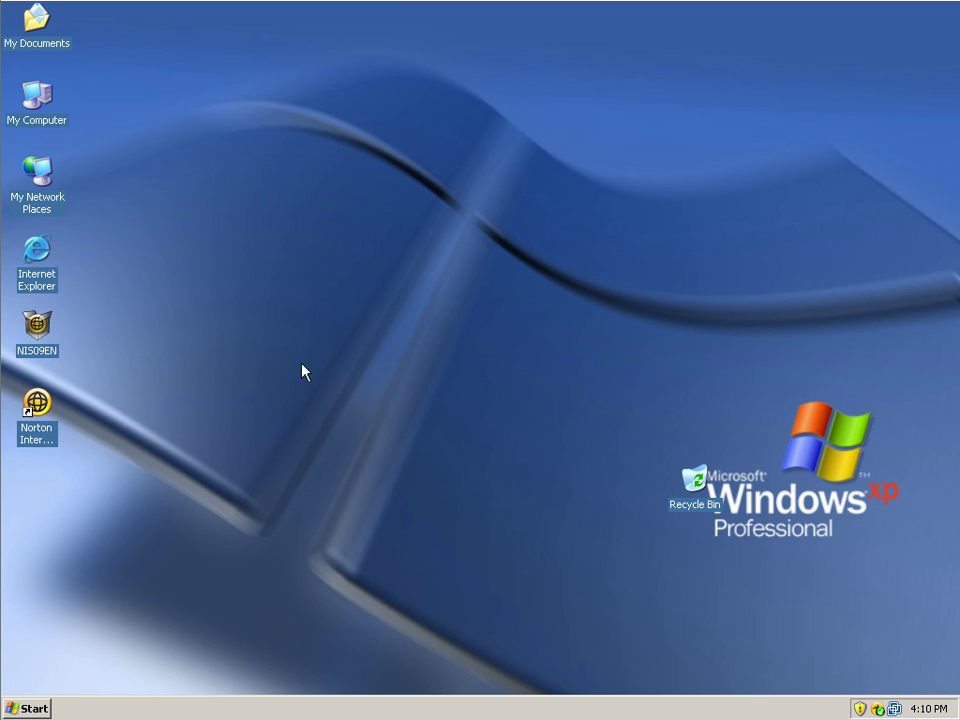
Move the NIS09EN installer from the desktop to the Recycle Bin and put the Norton Internet Security shortcut in its place.
click(39, 325)
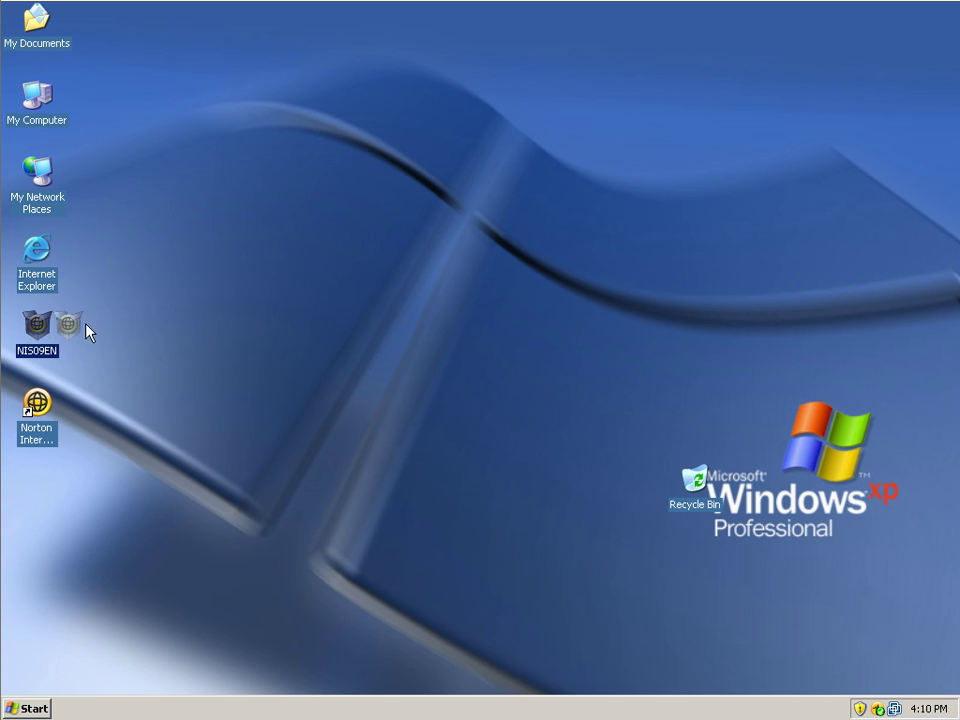
drag(86, 325, 697, 480)
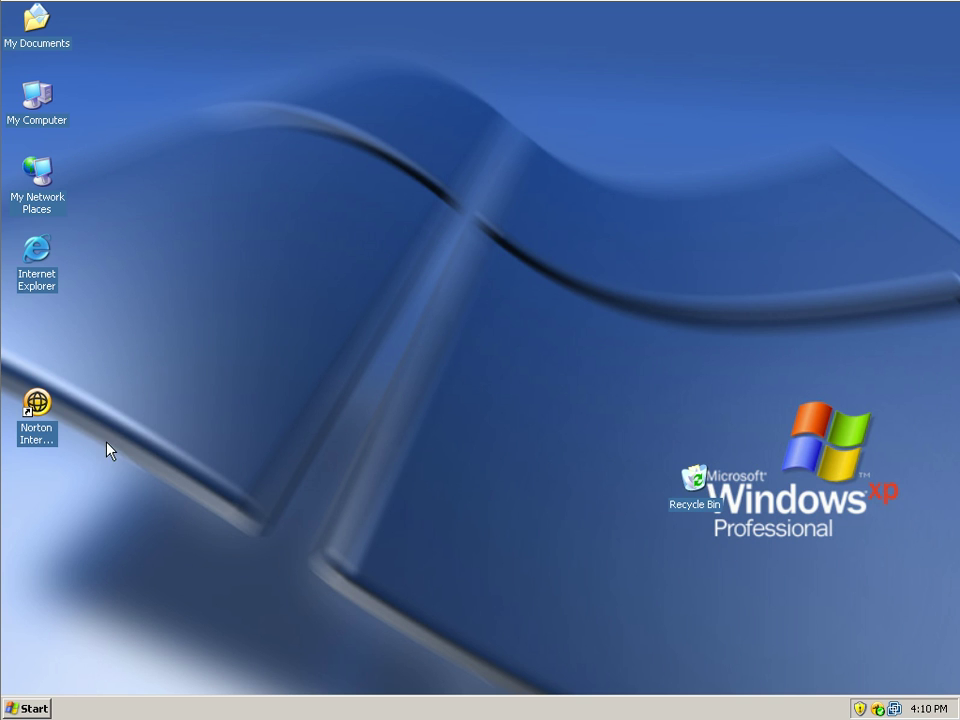
drag(46, 425, 60, 333)
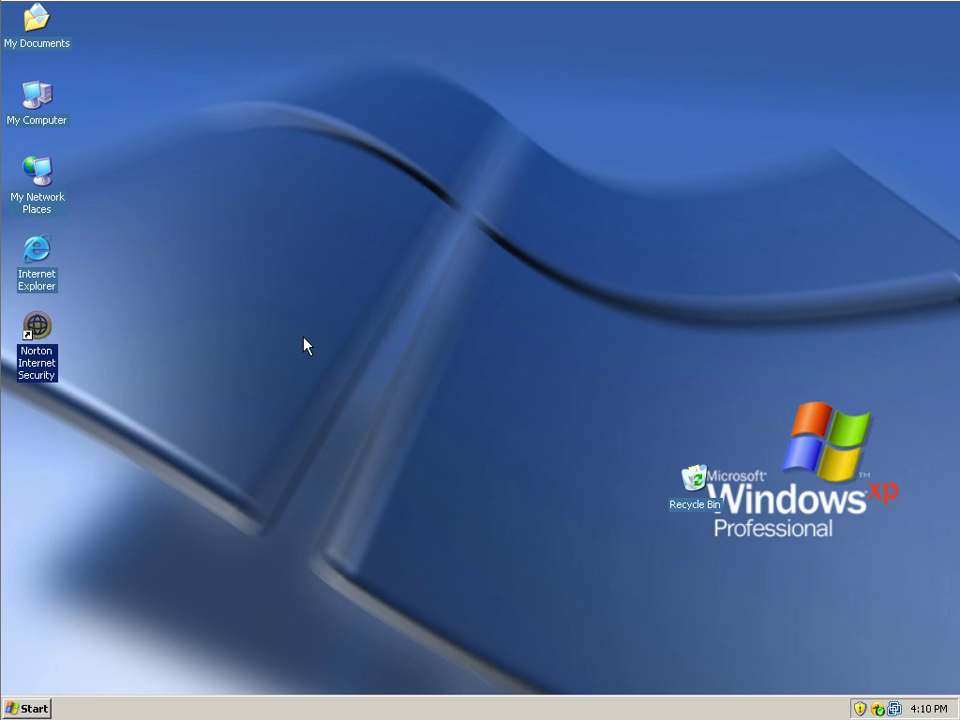